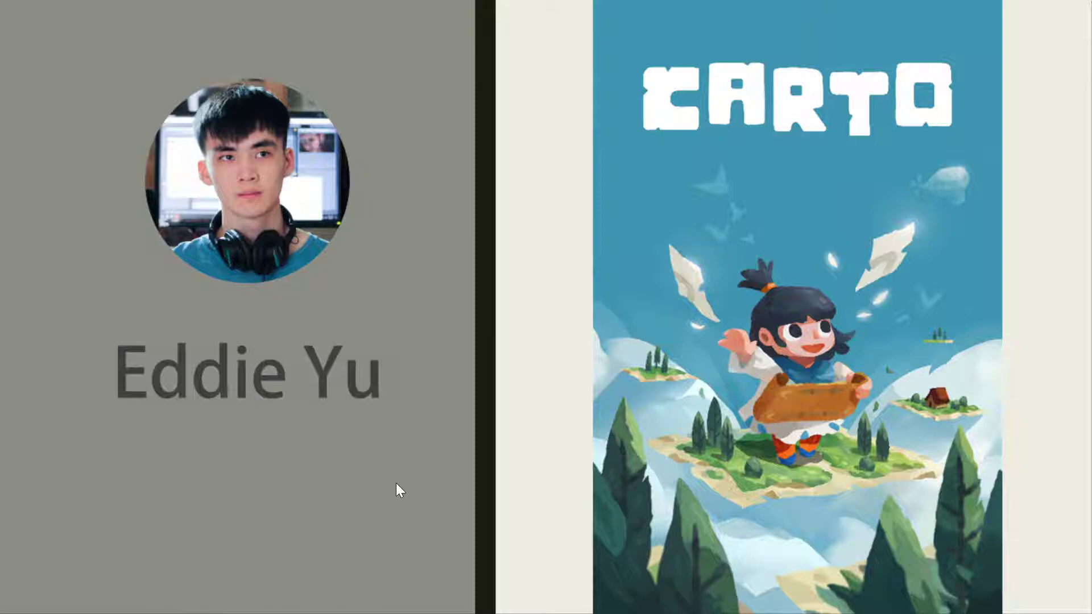
Switch to FMOD Studio and audition the turnB1 sound and the 00 map_rotate-left event's Audio 3 track
key(alt+Tab)
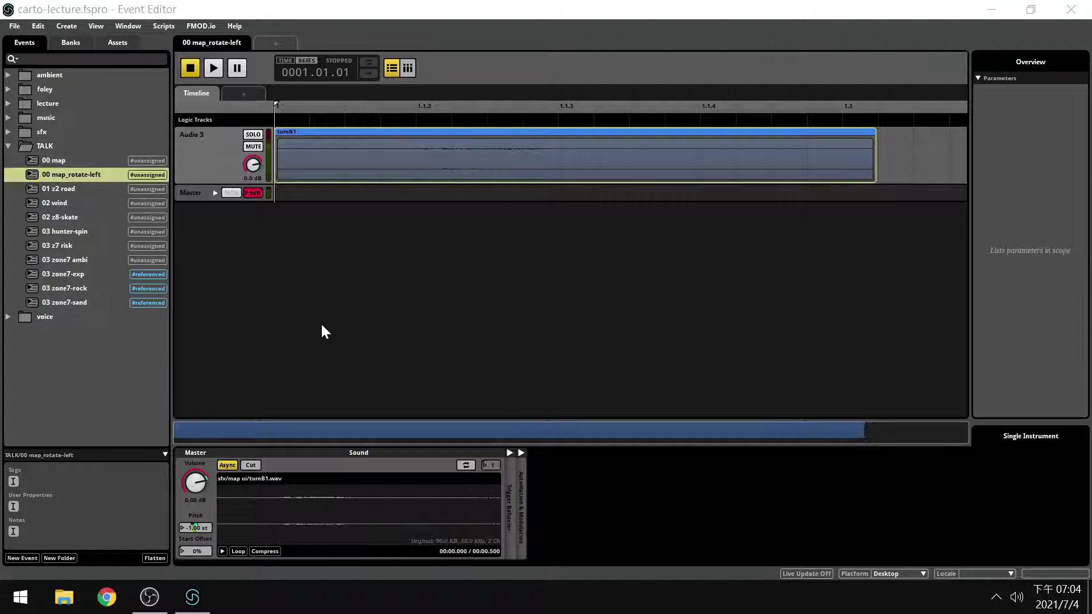
click(222, 551)
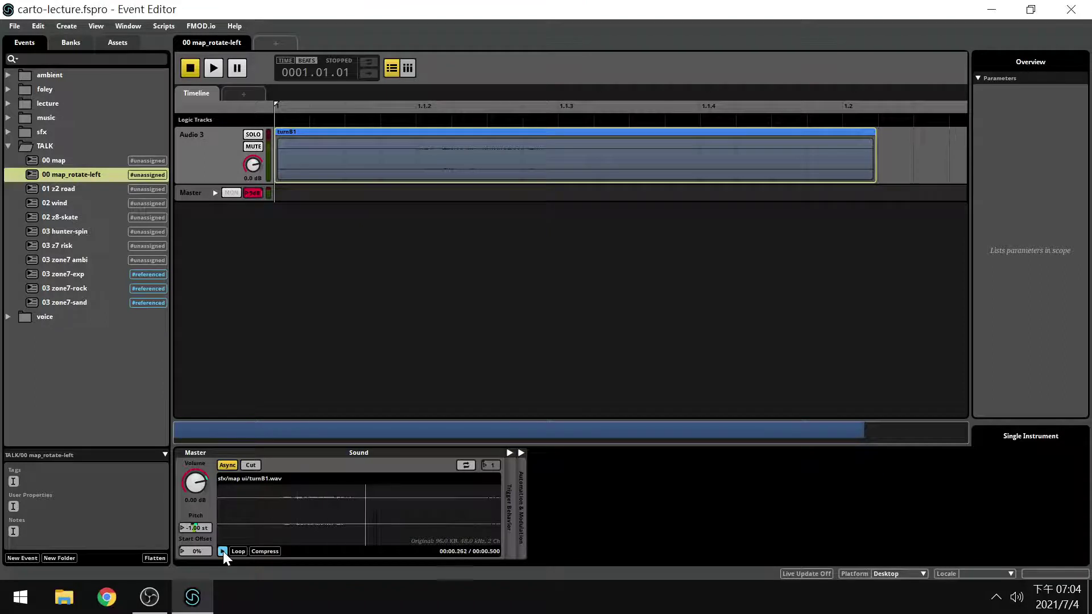
click(223, 551)
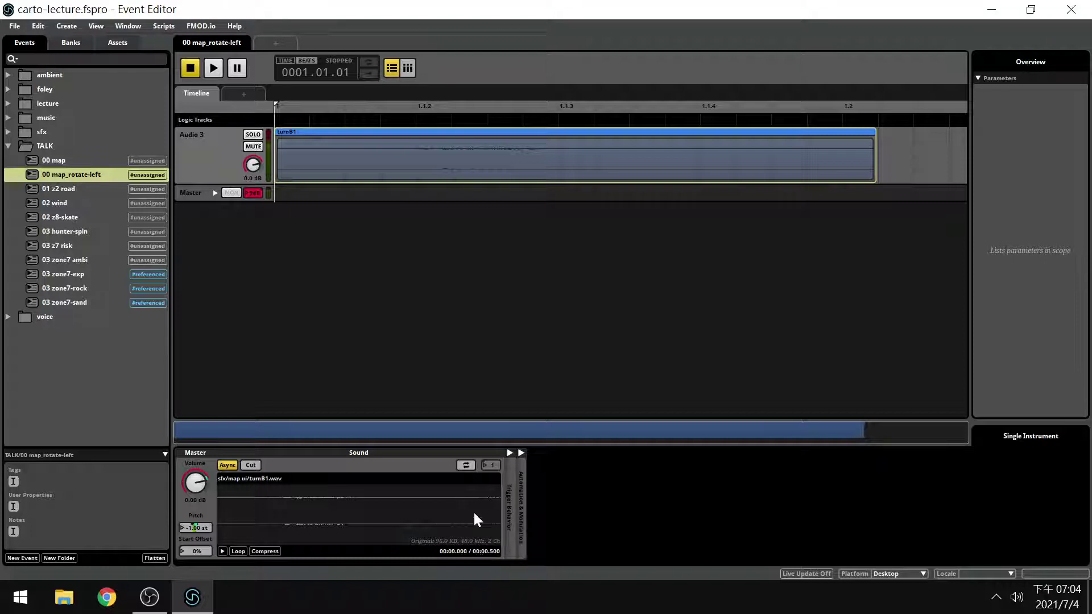
click(211, 168)
key(space)
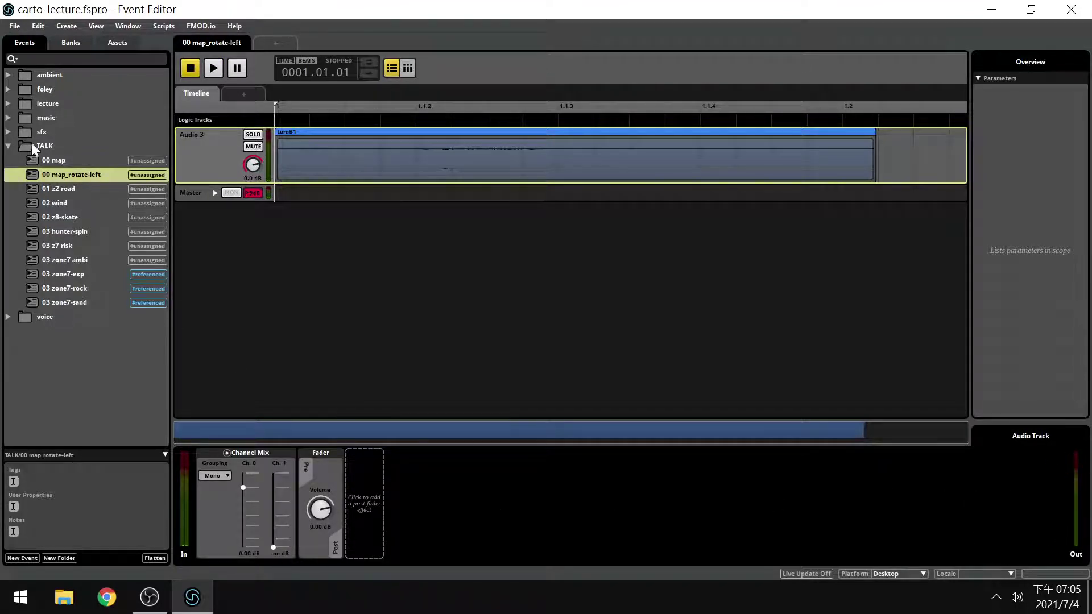
Open the 00 map event in the TALK folder and play it with the Audio 2 track selected
click(70, 160)
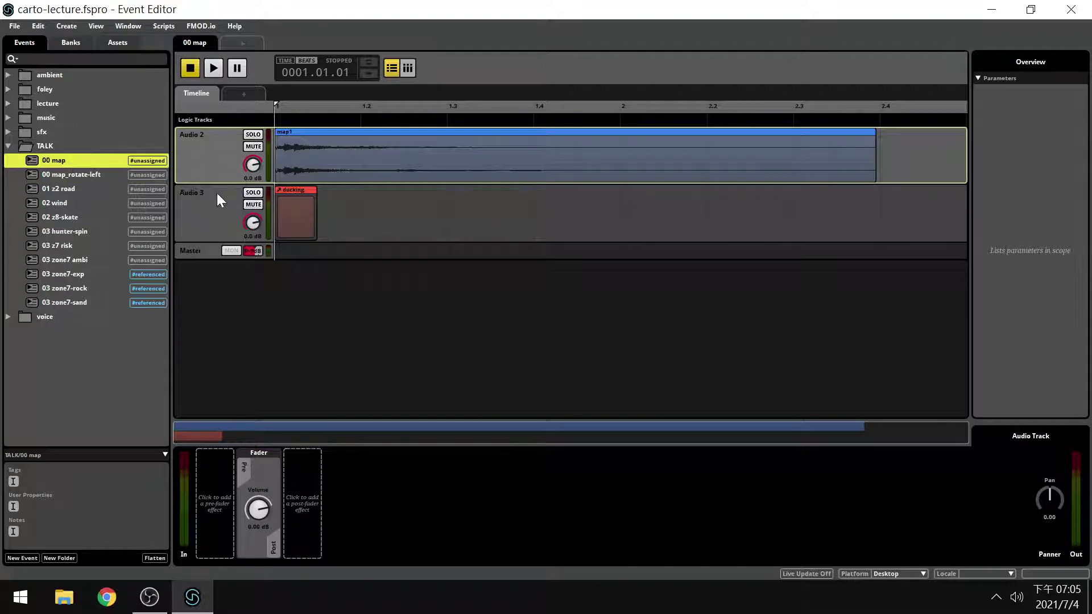
click(223, 155)
key(space)
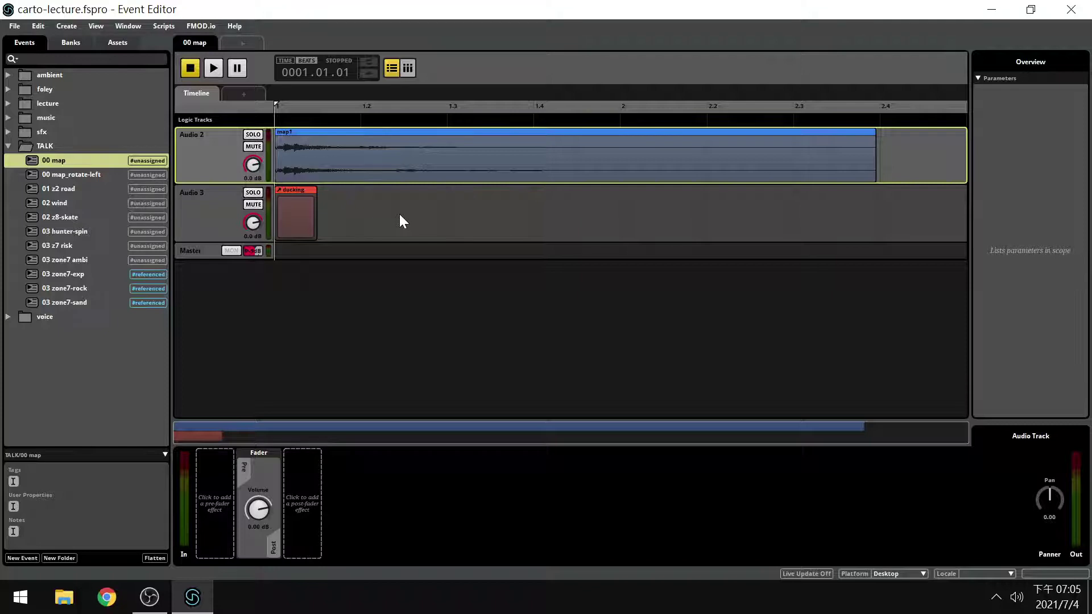
Play the 01 z2 road event while switching its in parameter to 1.00, back to 0.00 and again to 1.00
click(77, 184)
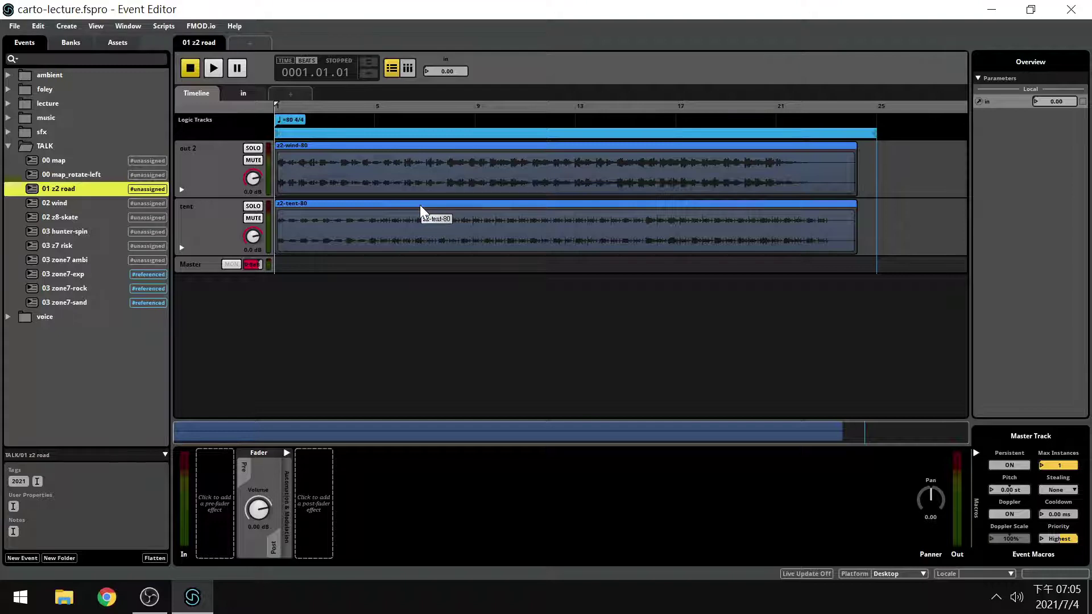
click(220, 179)
key(space)
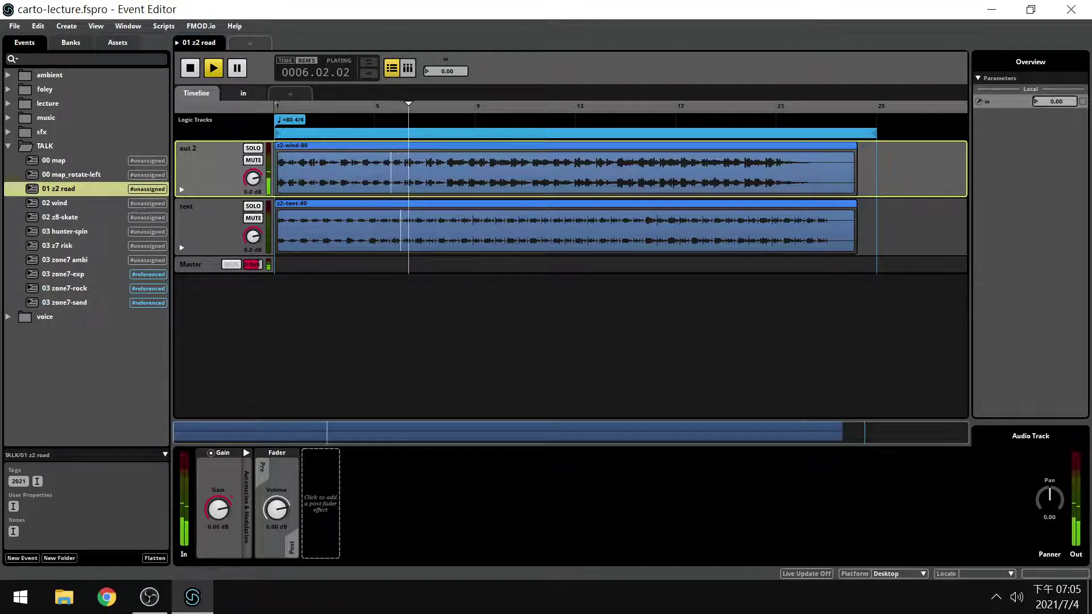
drag(458, 68, 458, 48)
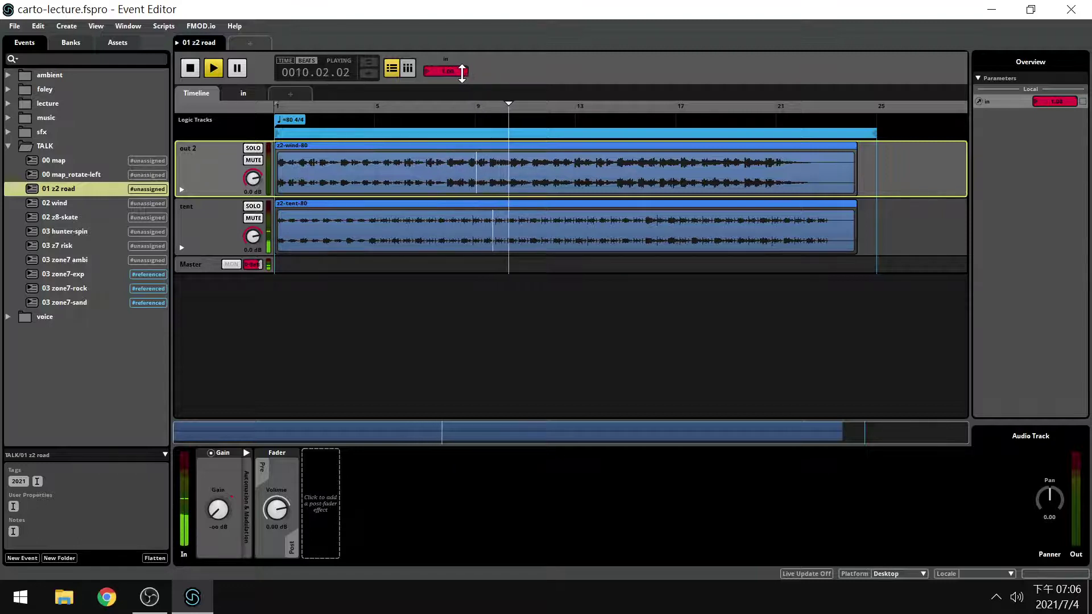
drag(462, 71, 513, 211)
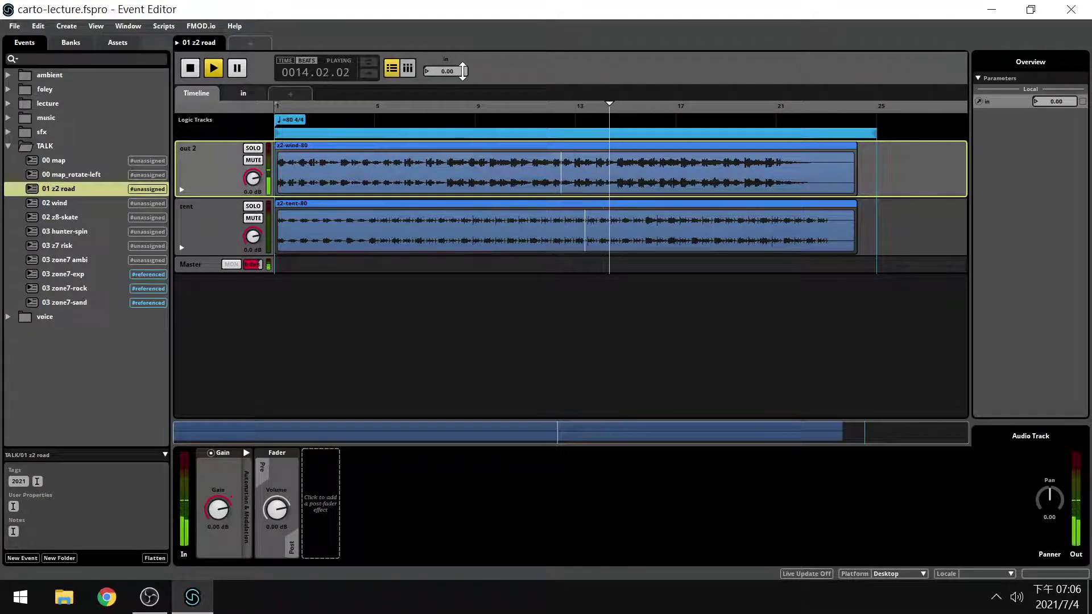
drag(463, 70, 465, 53)
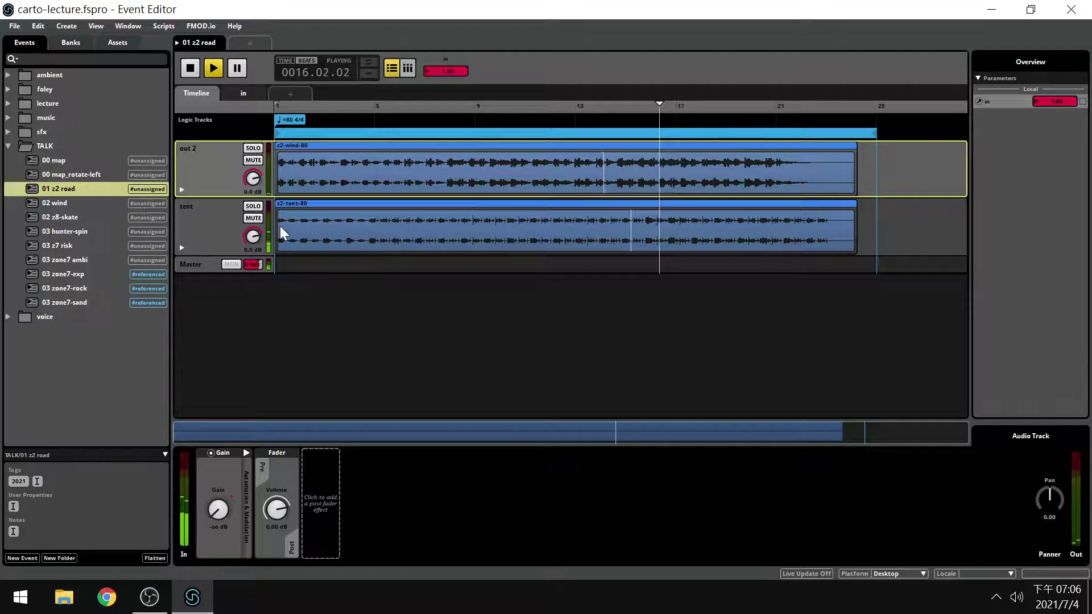
key(space)
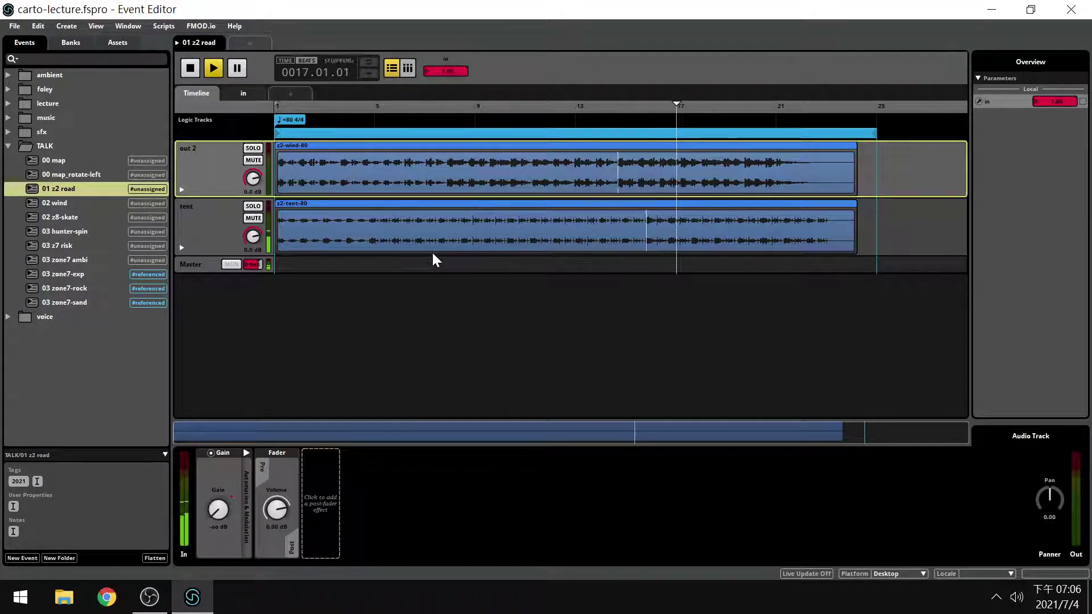
Show the Gain automation curves of the out 2 and tent tracks over the in parameter
click(257, 92)
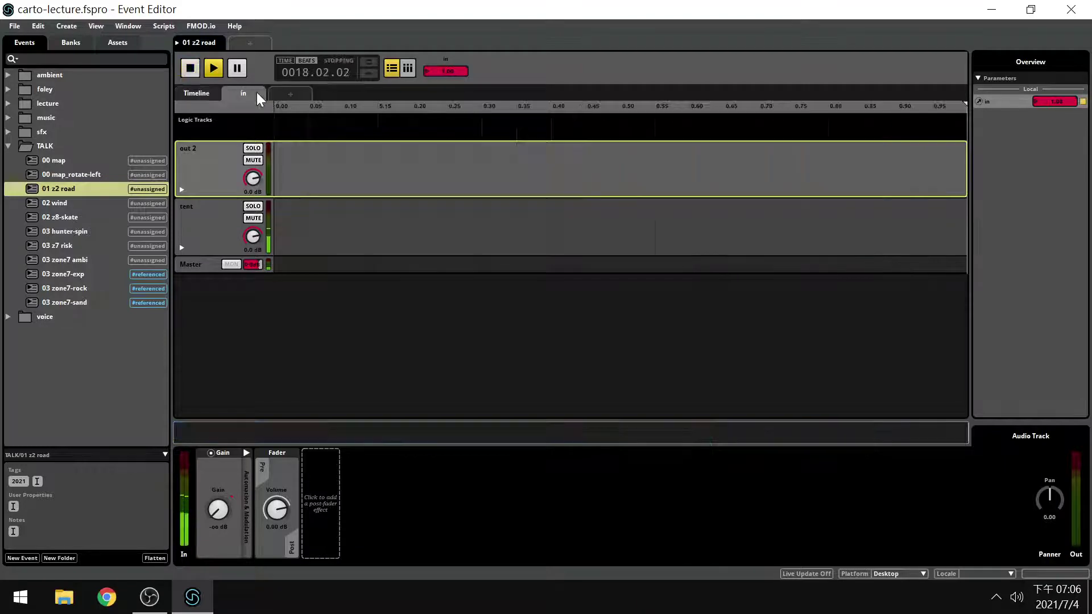
click(182, 189)
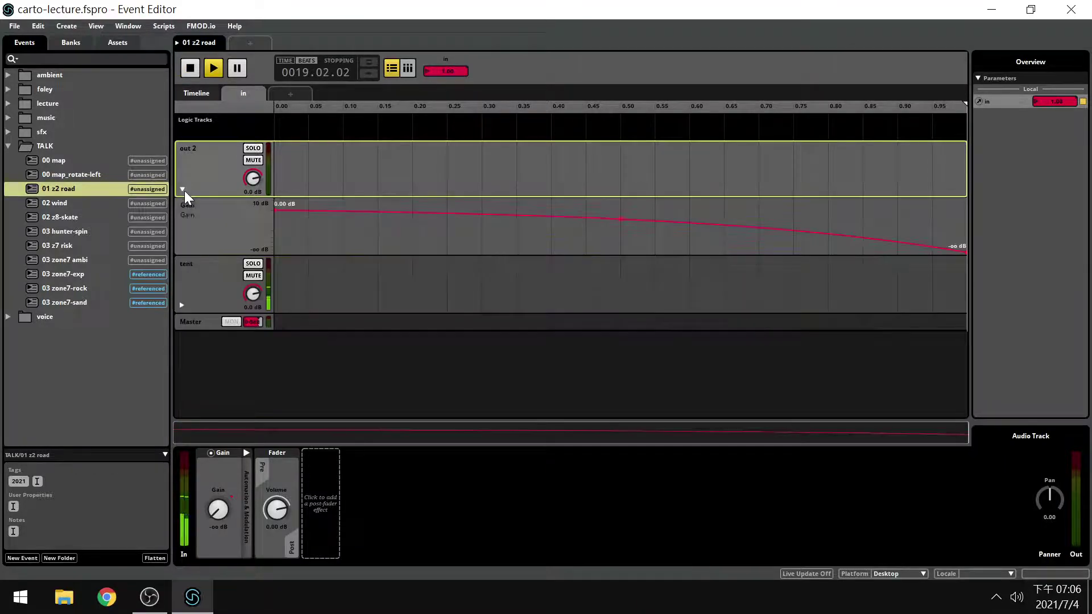
click(182, 304)
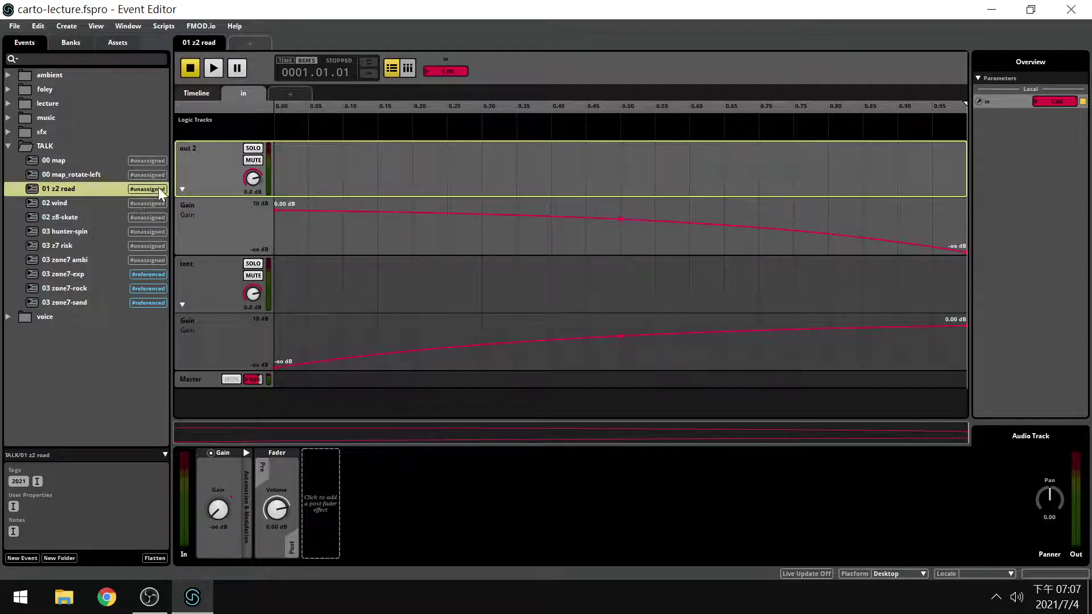
Open the 02 wind event and audition it several times with the Audio 1 track selected
click(89, 209)
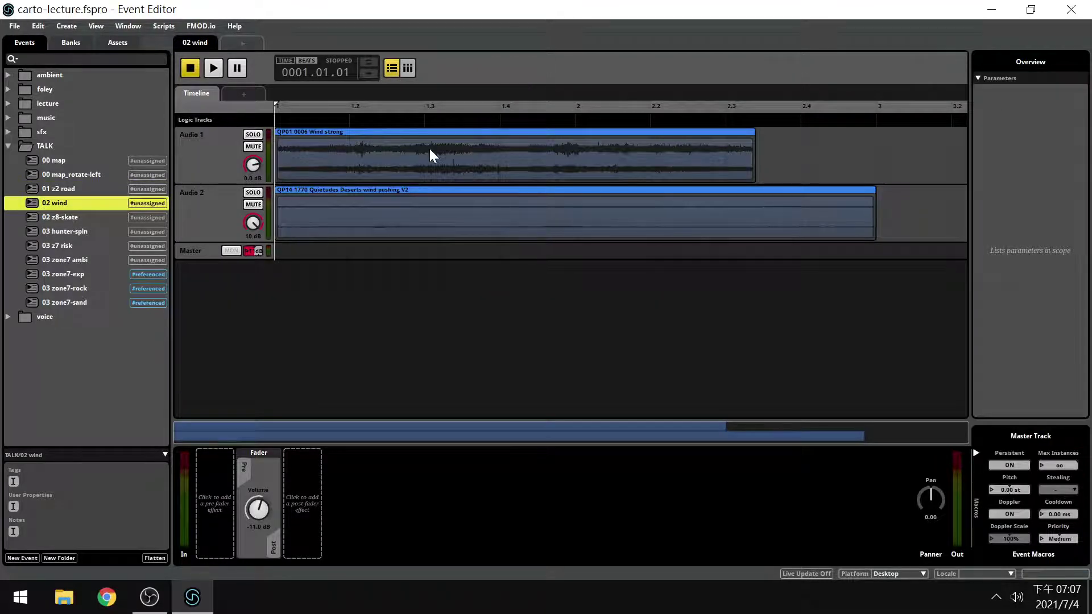
click(215, 151)
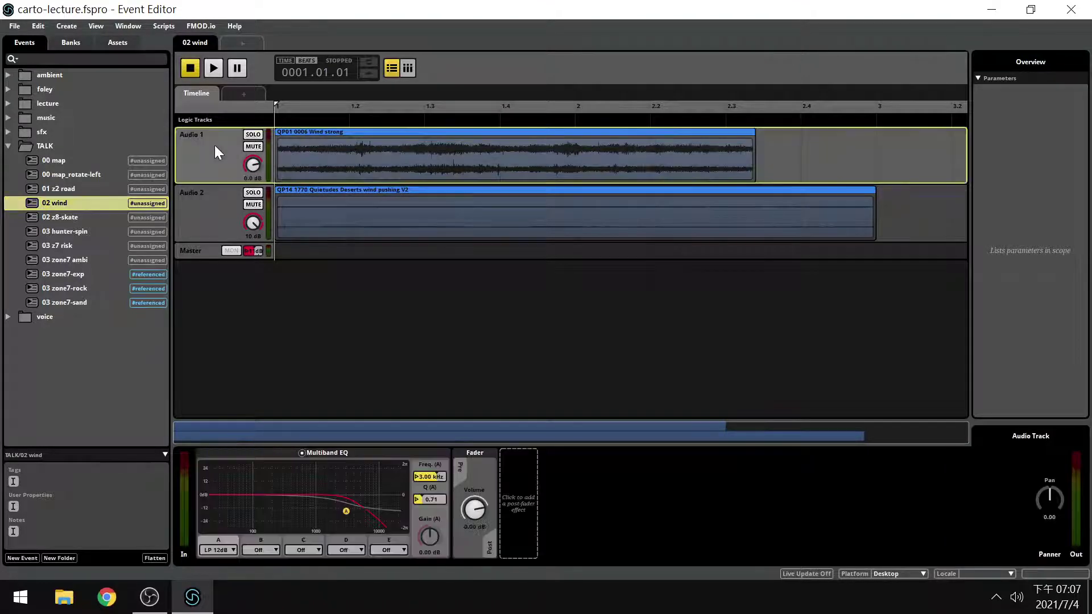
key(space)
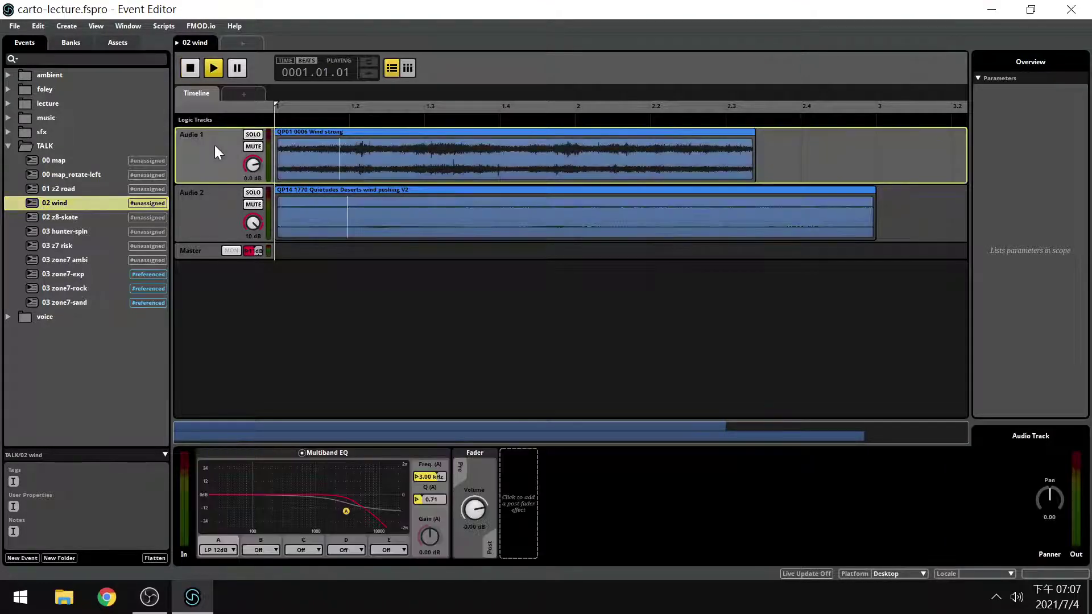
click(214, 69)
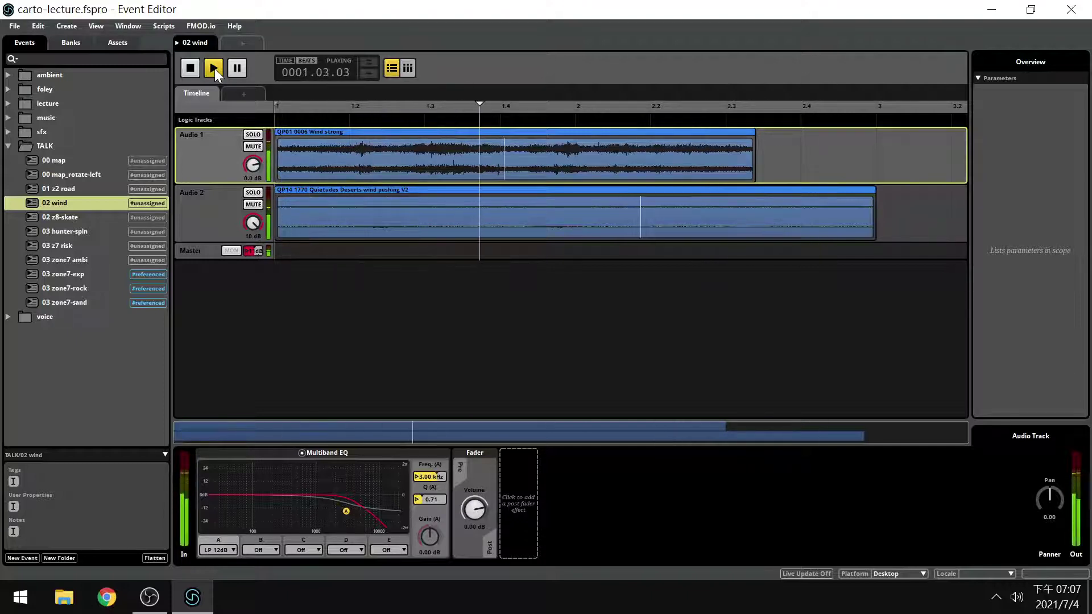
click(213, 68)
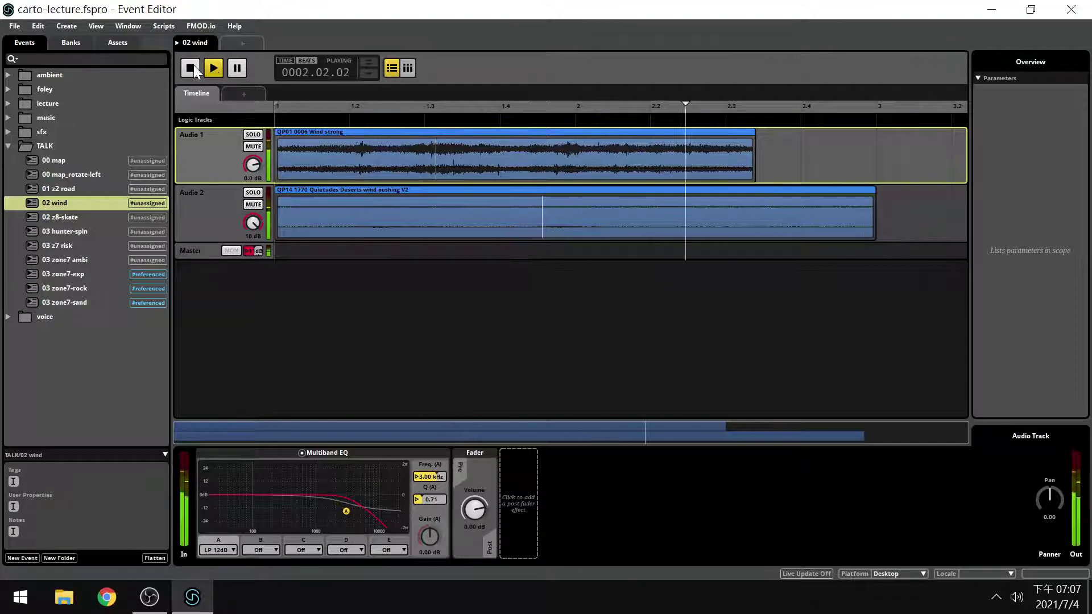
Stop playback and show the modulators of the Wind strong instrument on the Audio 1 track
click(367, 161)
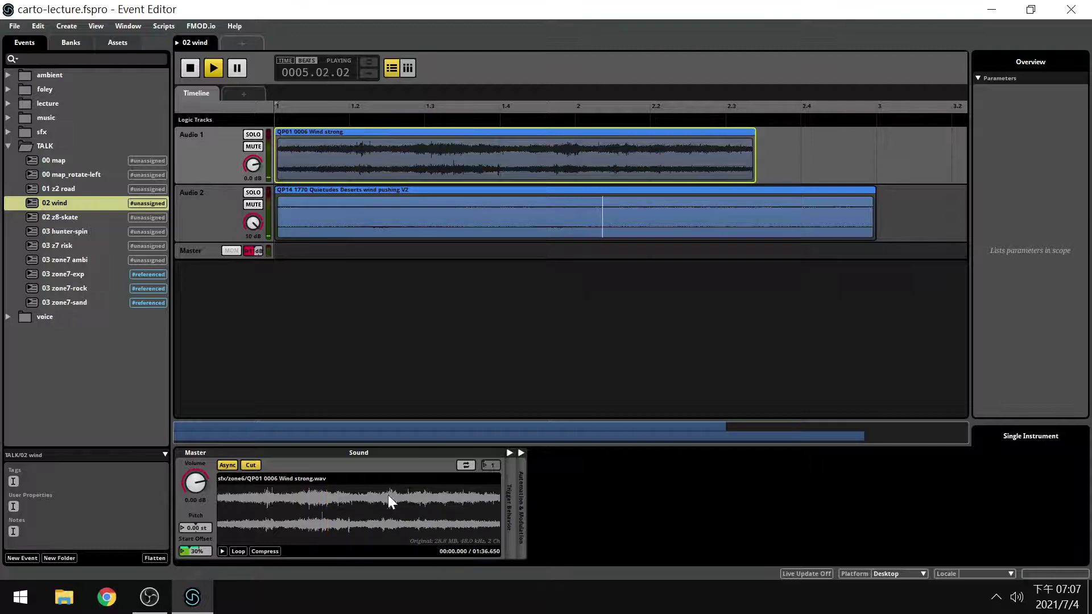
key(space)
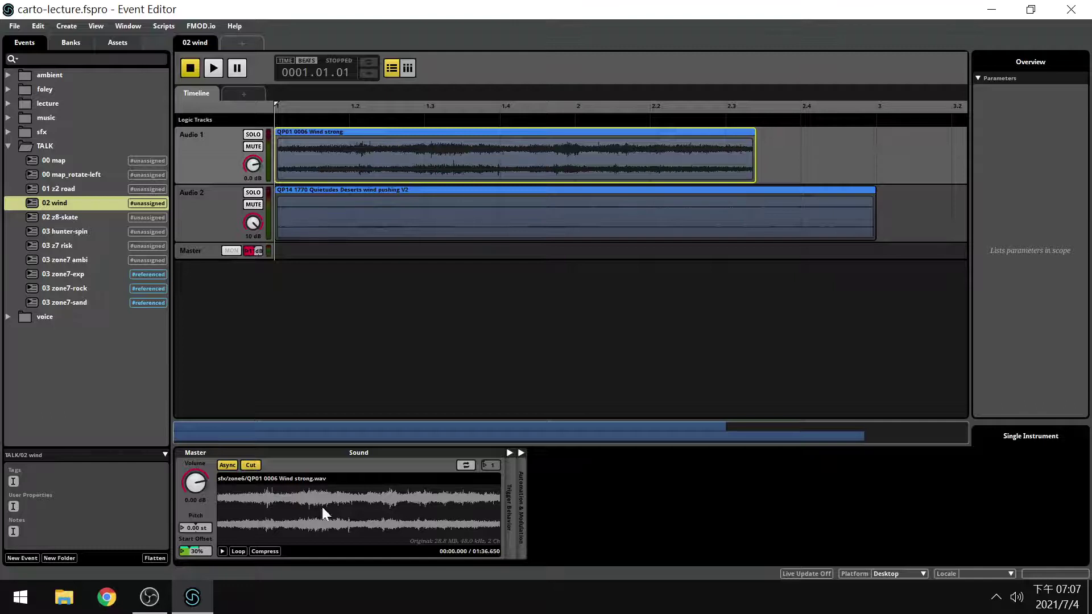
click(521, 453)
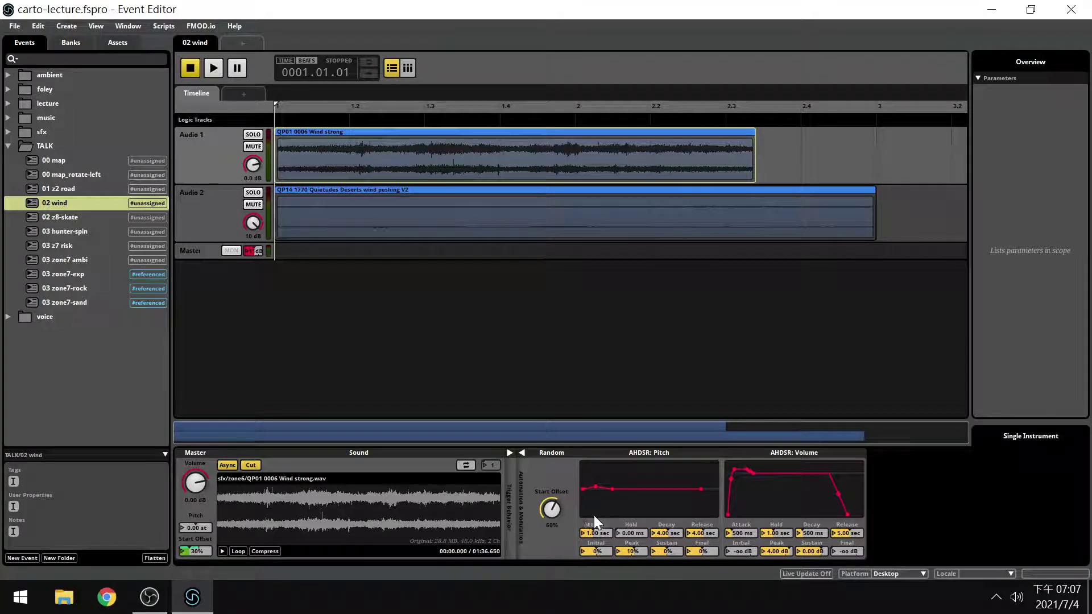
Audition 02 wind with the Wind strong pitch envelope's peak raised to 76%, undo that change and save the project
click(214, 67)
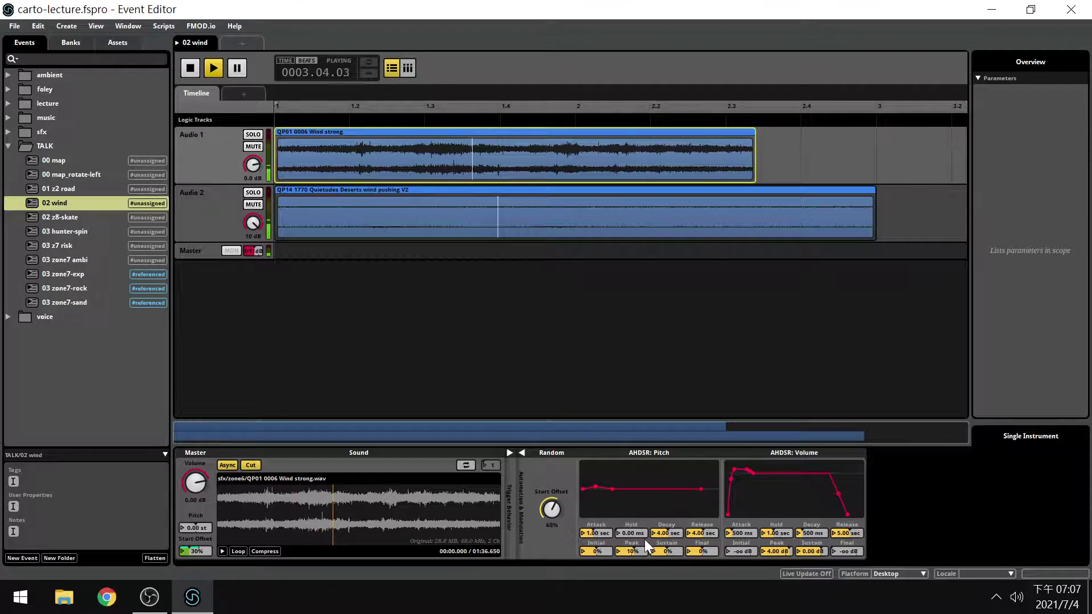
drag(643, 550, 642, 522)
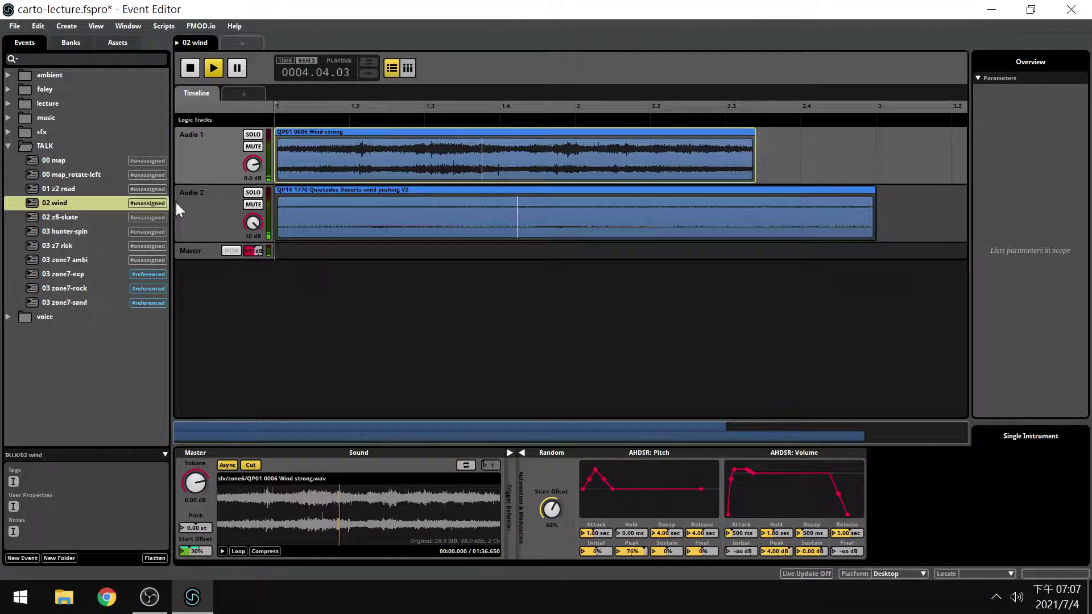
key(space)
key(space)
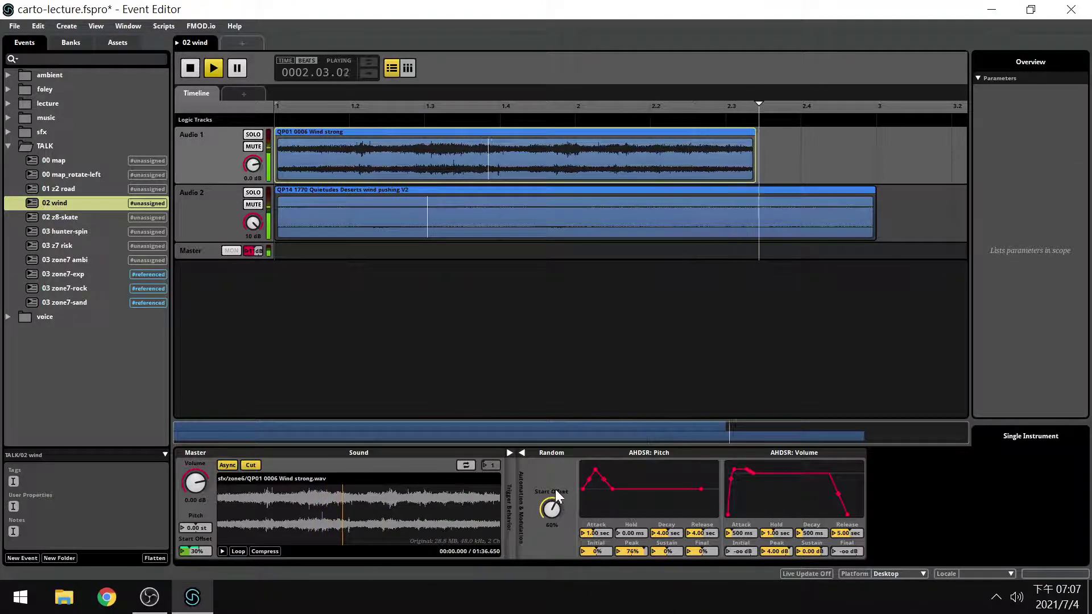
key(ctrl+z)
key(ctrl+s)
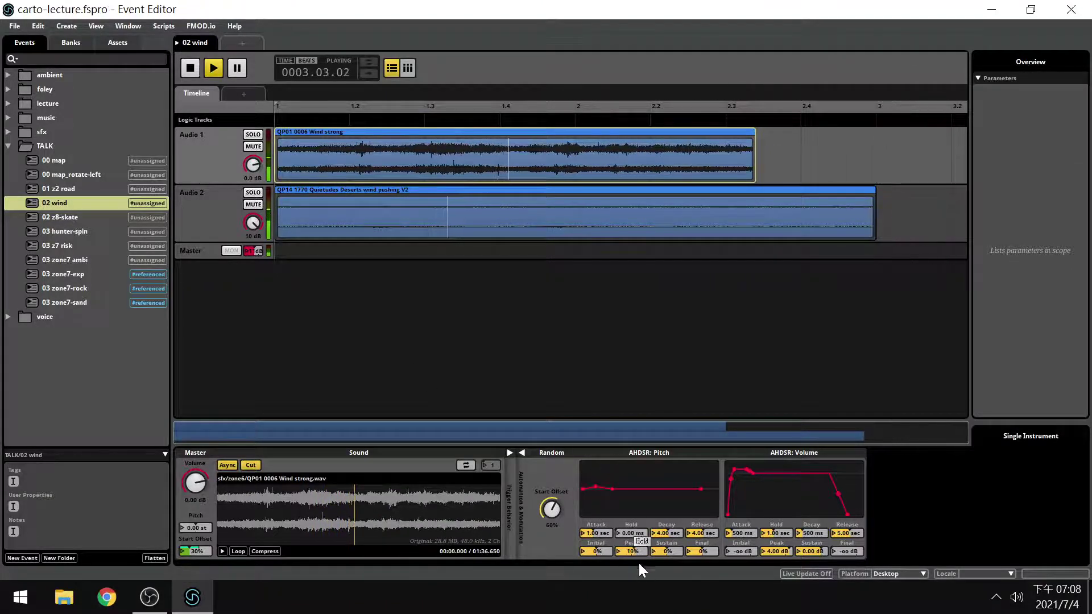
Replay the 02 wind event and show the frequency modulation of the Multiband EQ on the Audio 2 track
click(200, 229)
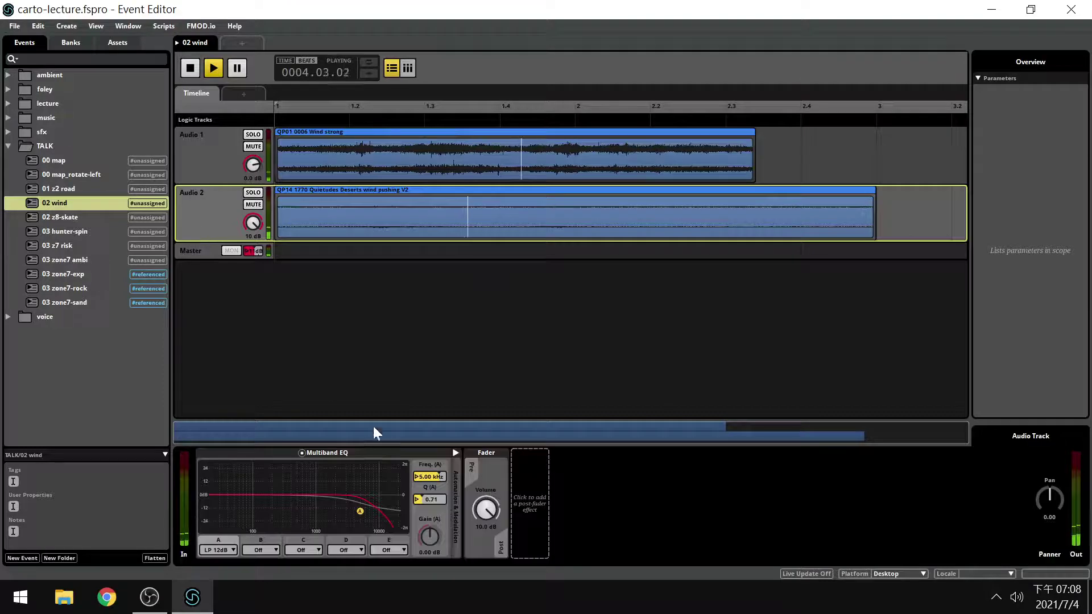
key(space)
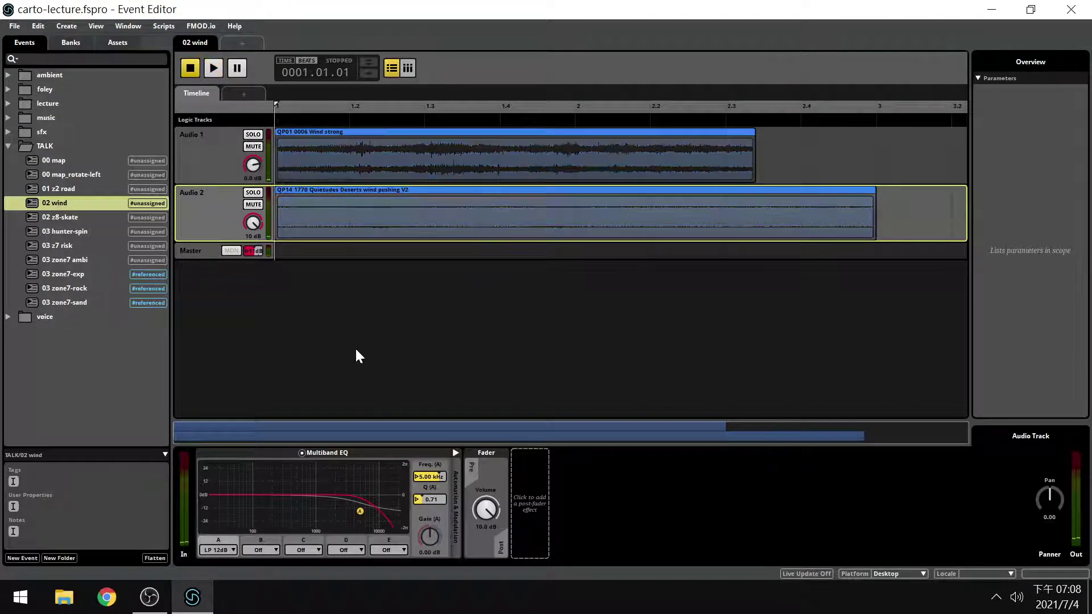
key(space)
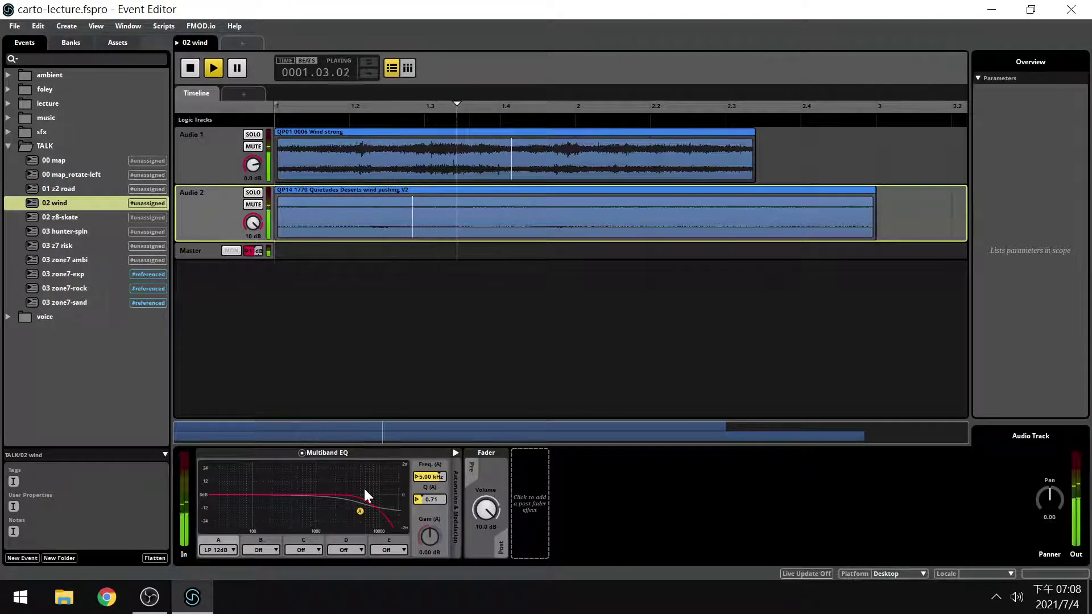
click(455, 453)
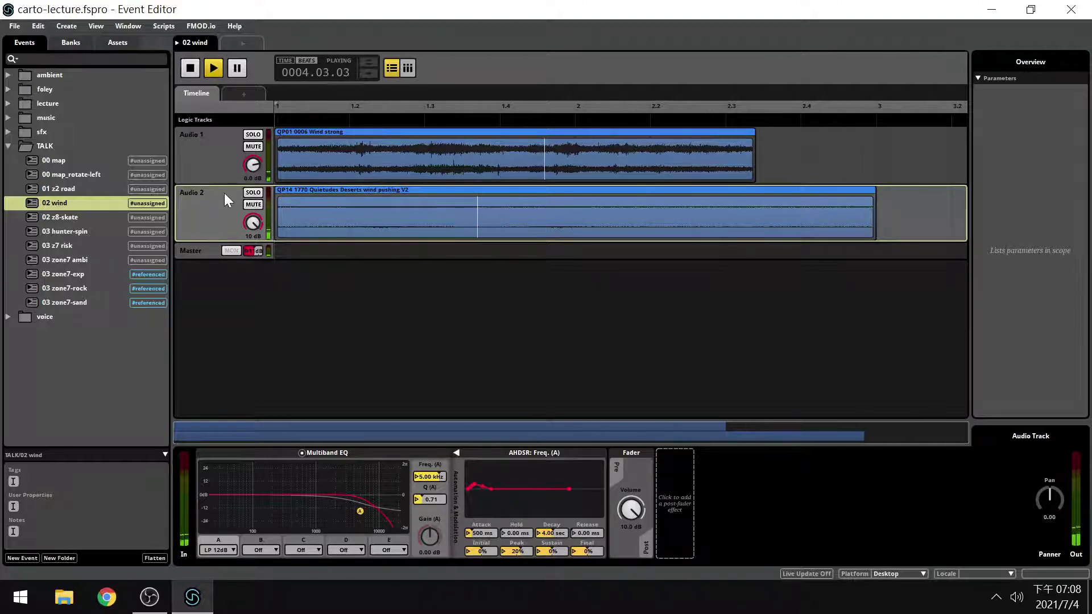
key(space)
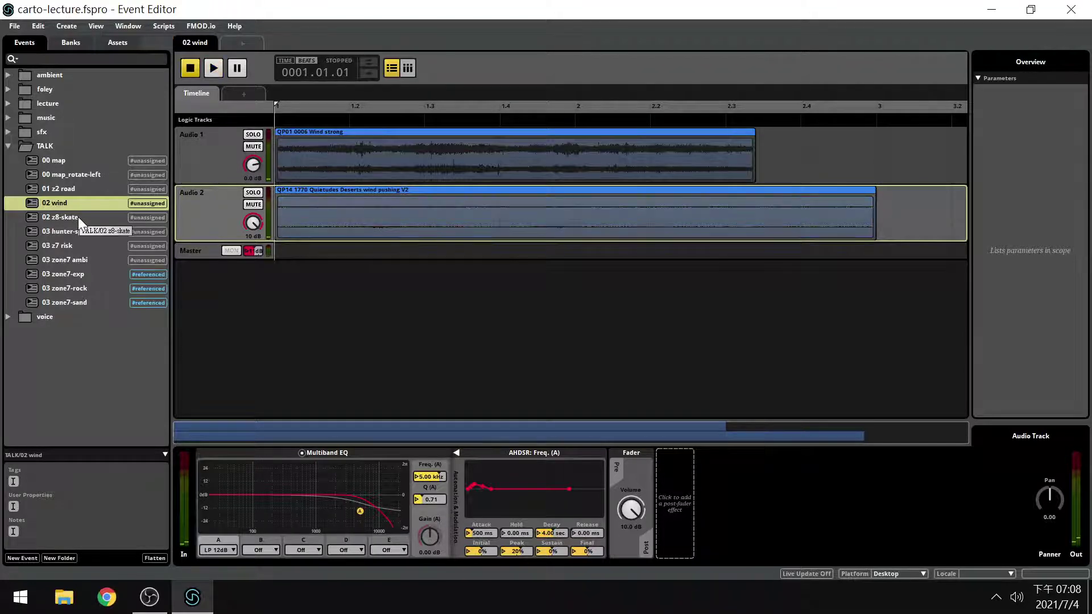
Open the 02 z8-skate event and play its skt-loop with the Audio 3 track selected
ctrl+click(78, 216)
click(78, 217)
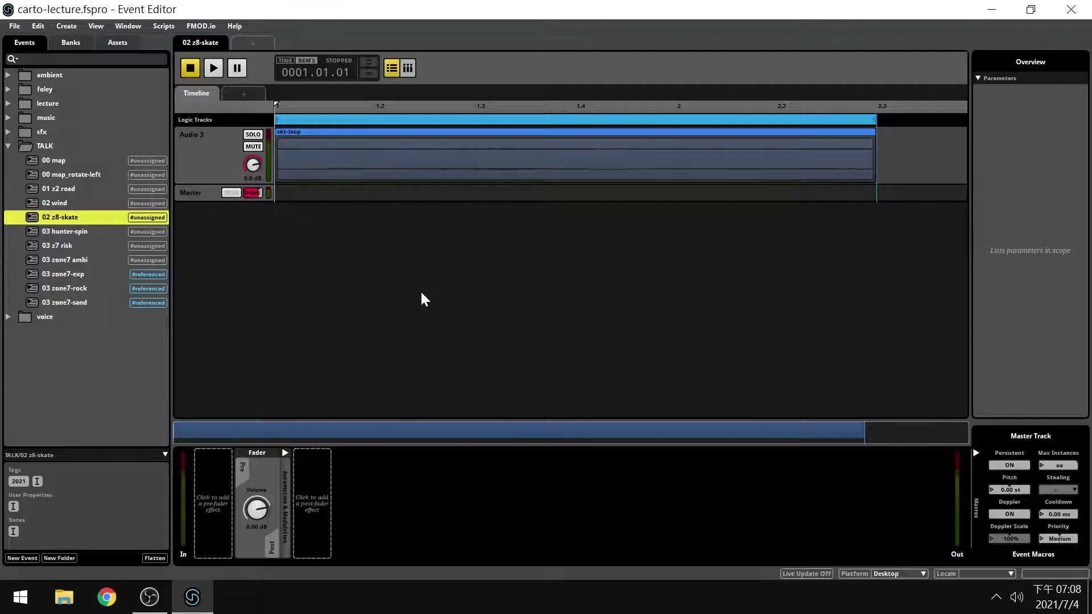
click(199, 138)
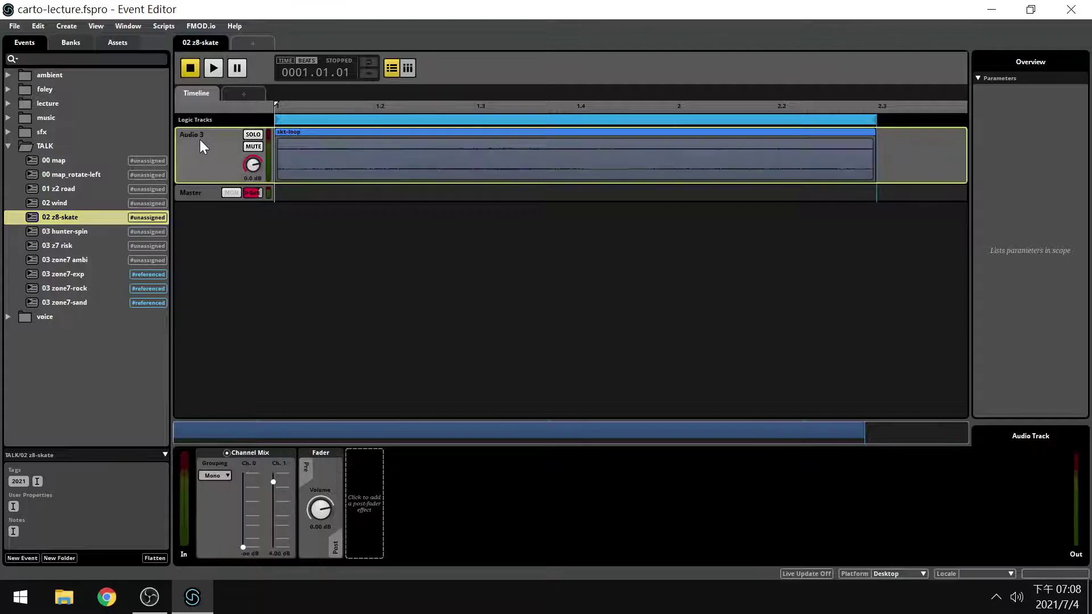
key(space)
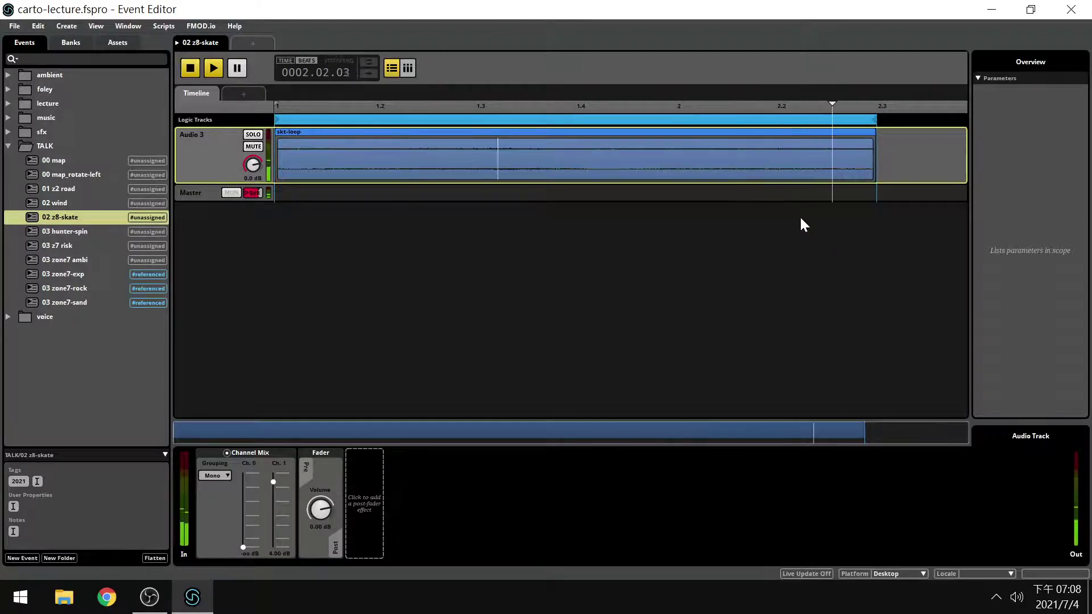
Stop playback and show the modulators of the skt-loop instrument and of the Master track's fader
key(space)
click(350, 152)
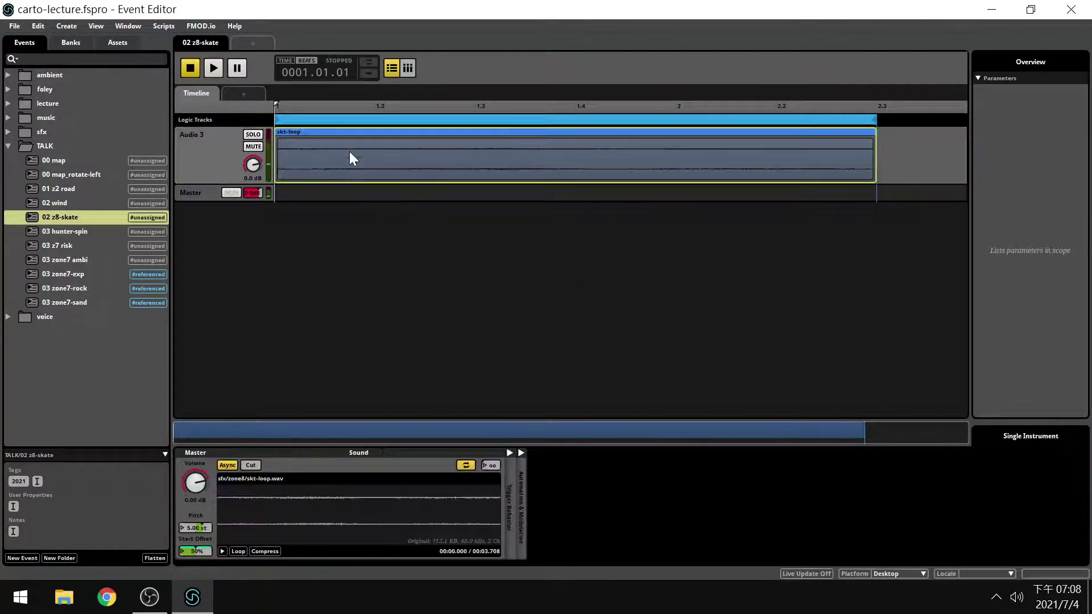
click(520, 453)
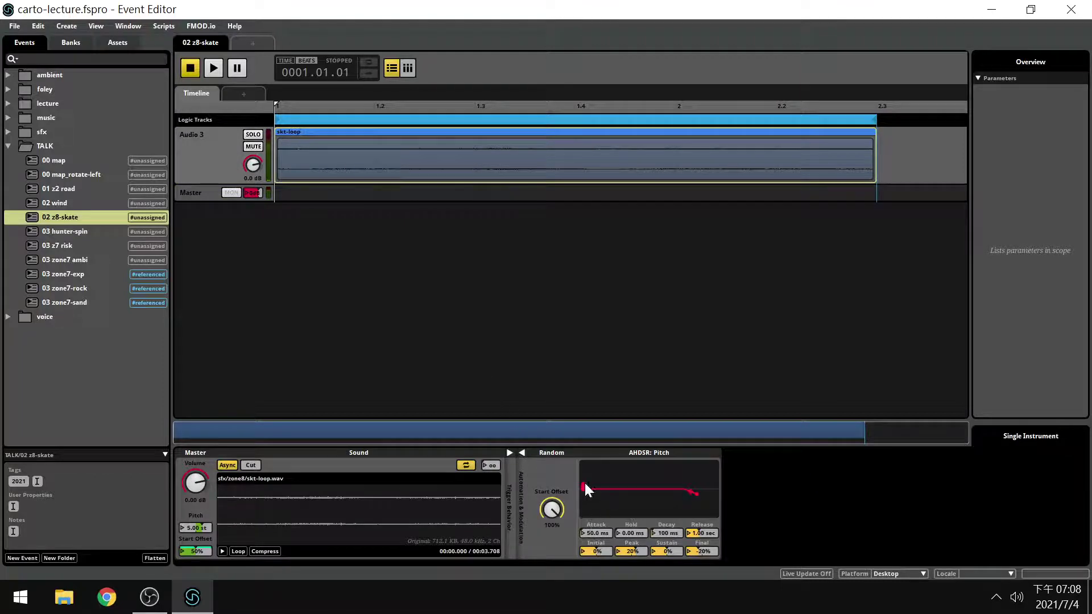
click(200, 196)
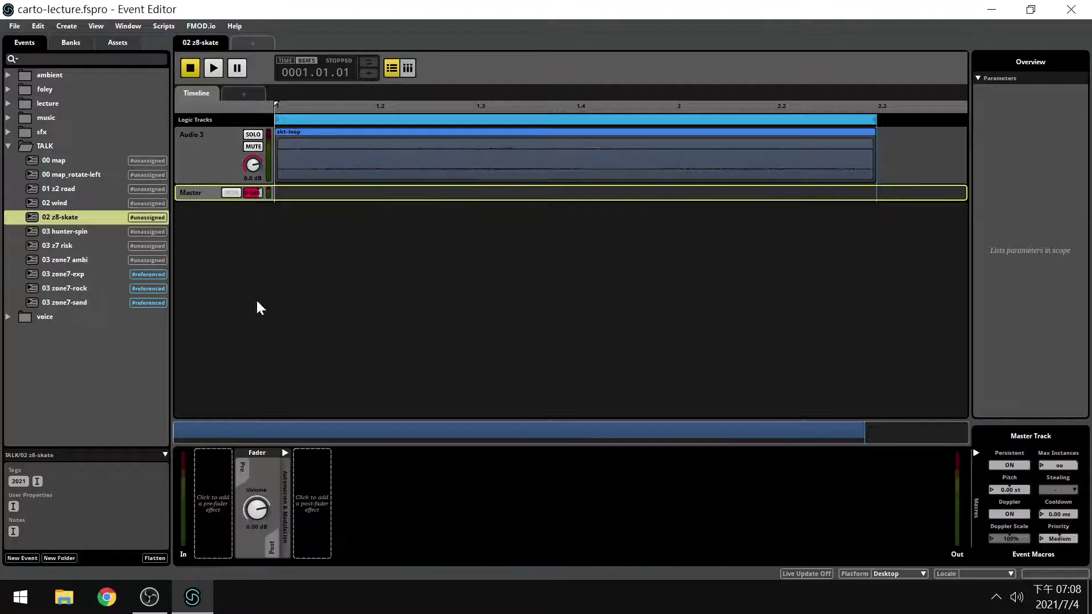
click(284, 453)
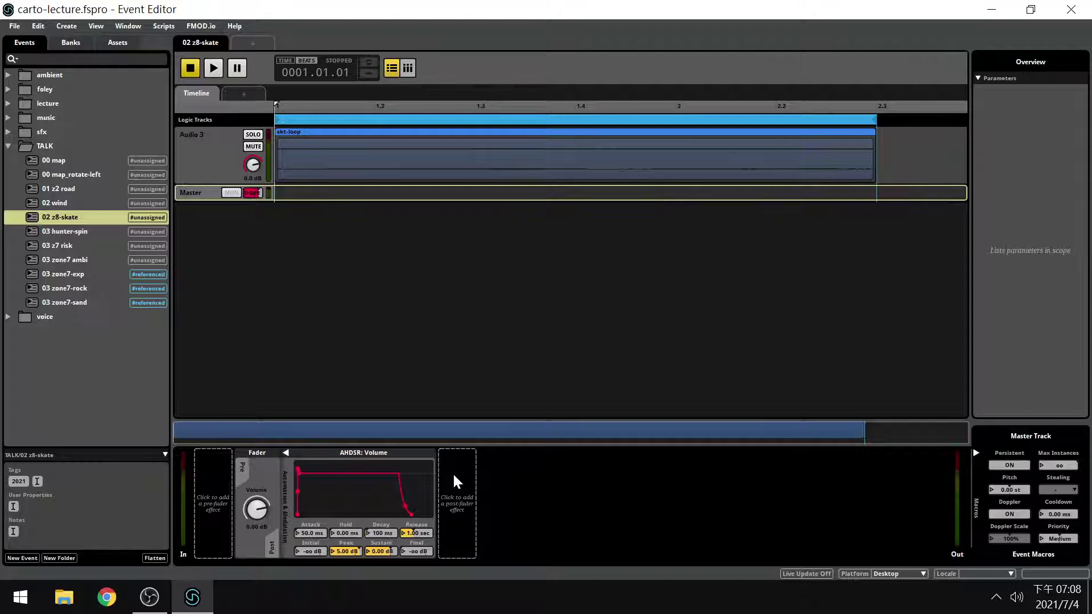
Replay the 02 z8-skate event with the Audio 3 track selected and stop it
click(227, 176)
key(space)
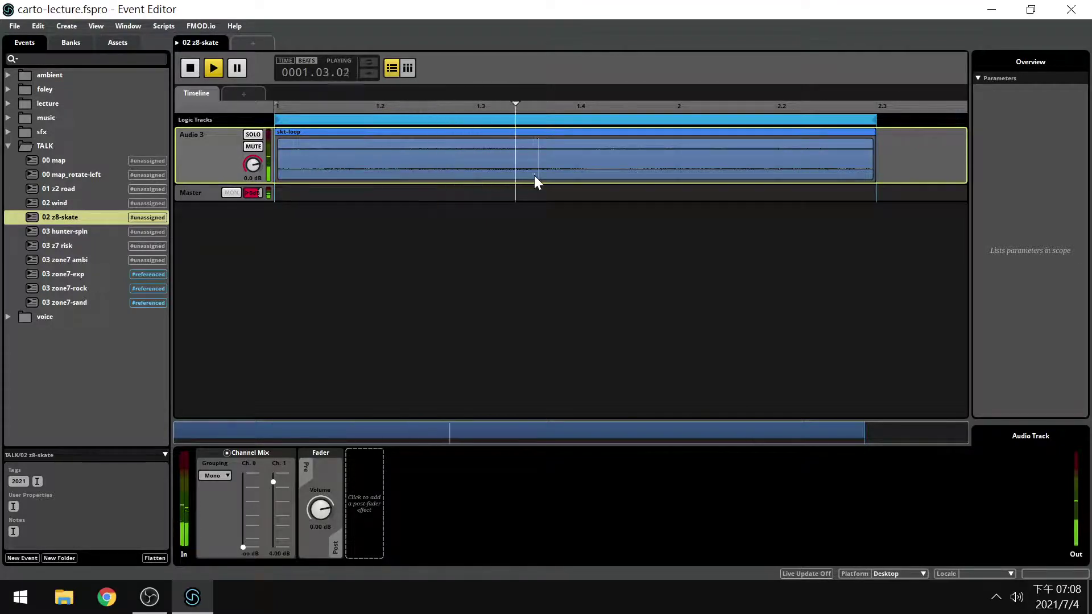
key(space)
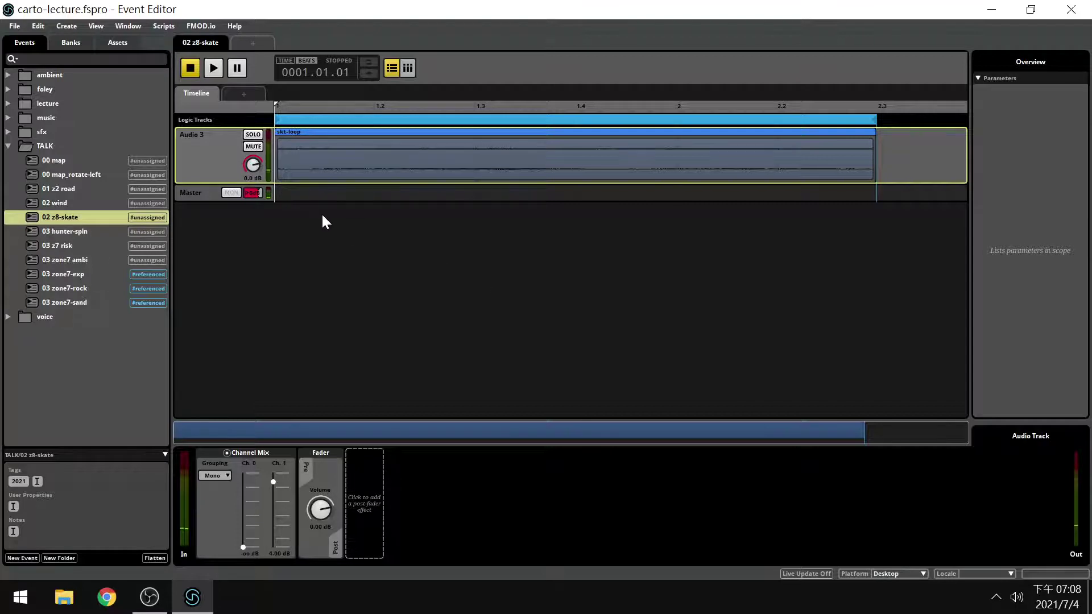
Open the 03 hunter-spin event and audition it with the Audio 2 track selected
click(93, 229)
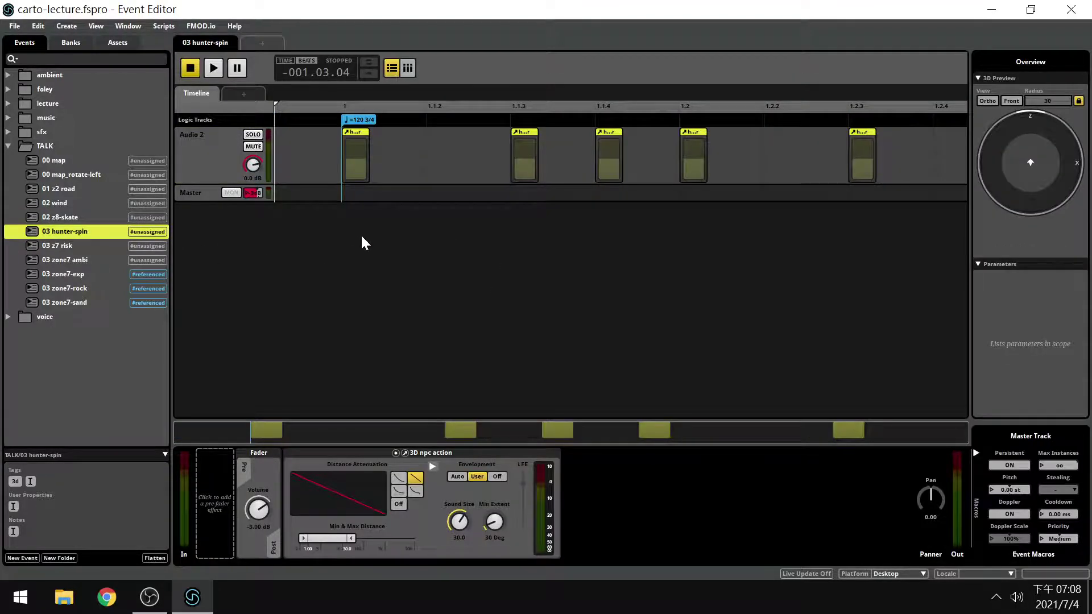
click(213, 170)
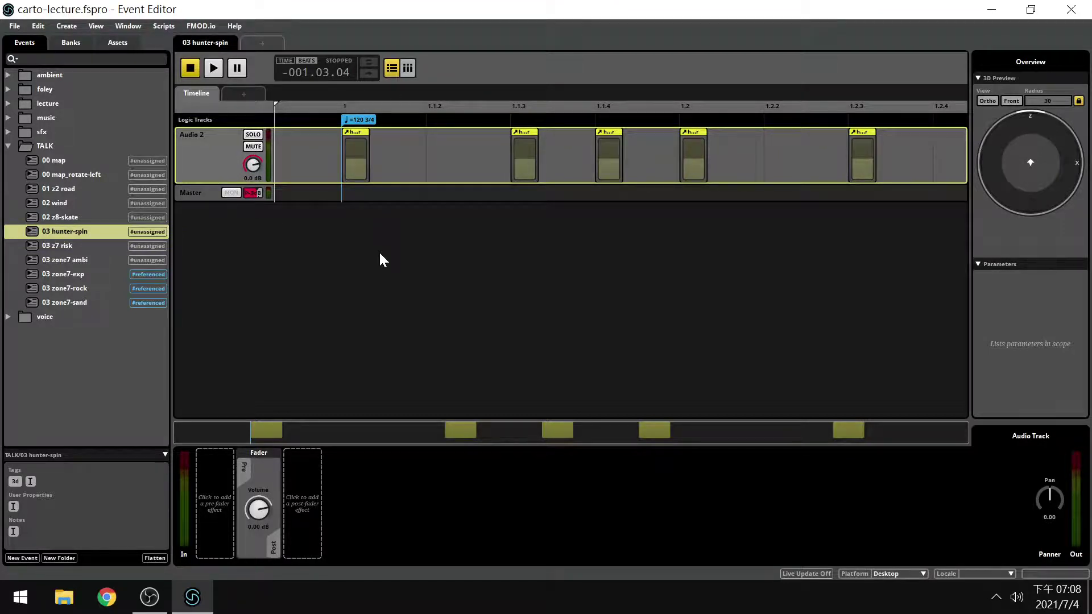
click(211, 66)
click(214, 67)
Open the 03 z7 risk event and play it with the land track selected
click(74, 248)
click(209, 172)
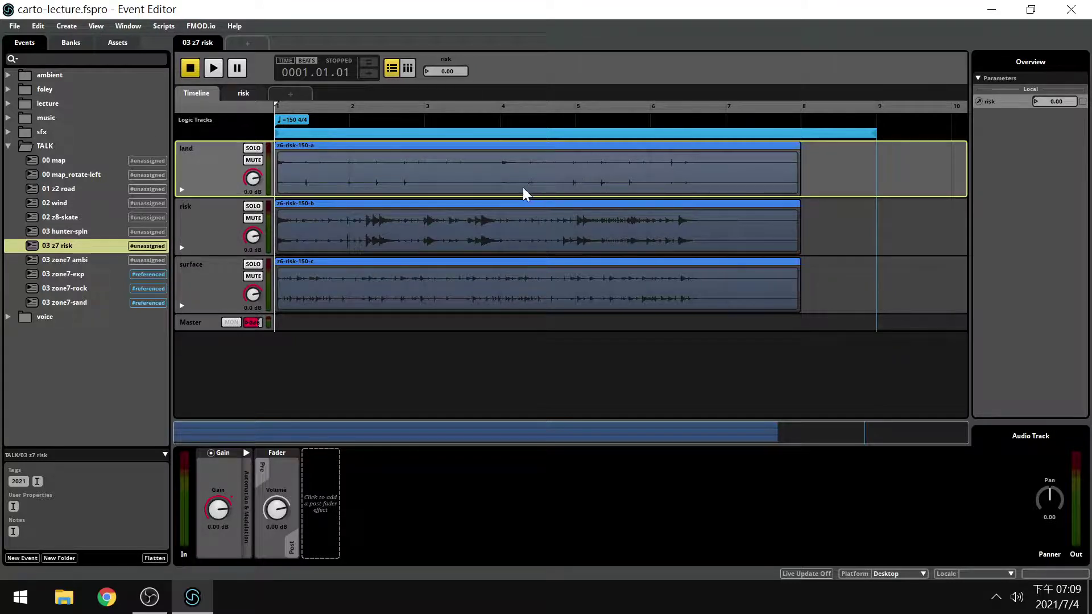
click(215, 68)
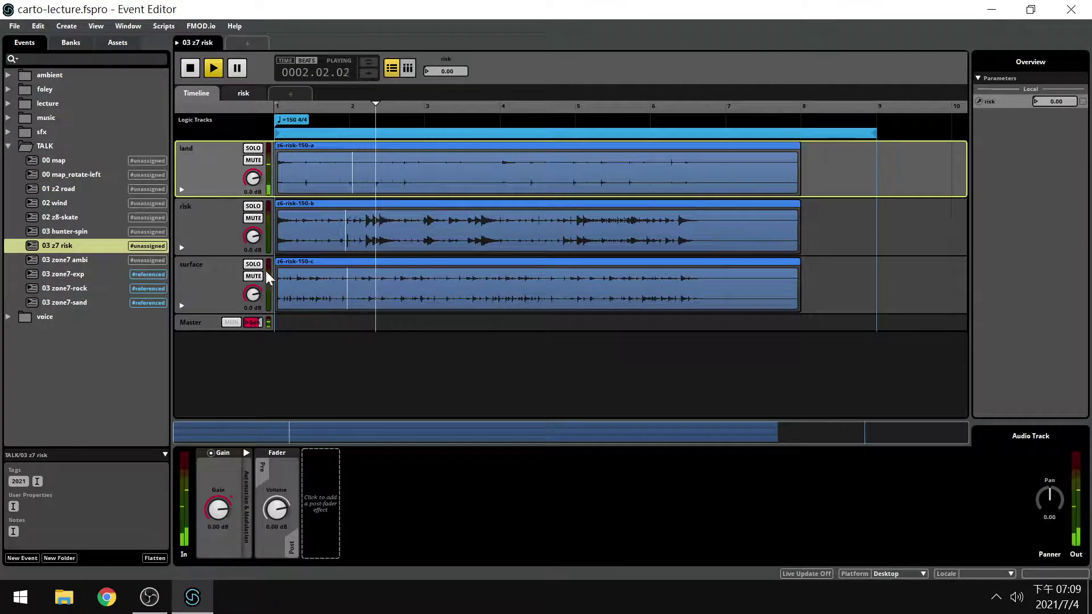
Open a second Event Editor window and play 03 zone7 ambi in it with the volcano parameter set to 1.00
right_click(94, 245)
mouse_move(126, 251)
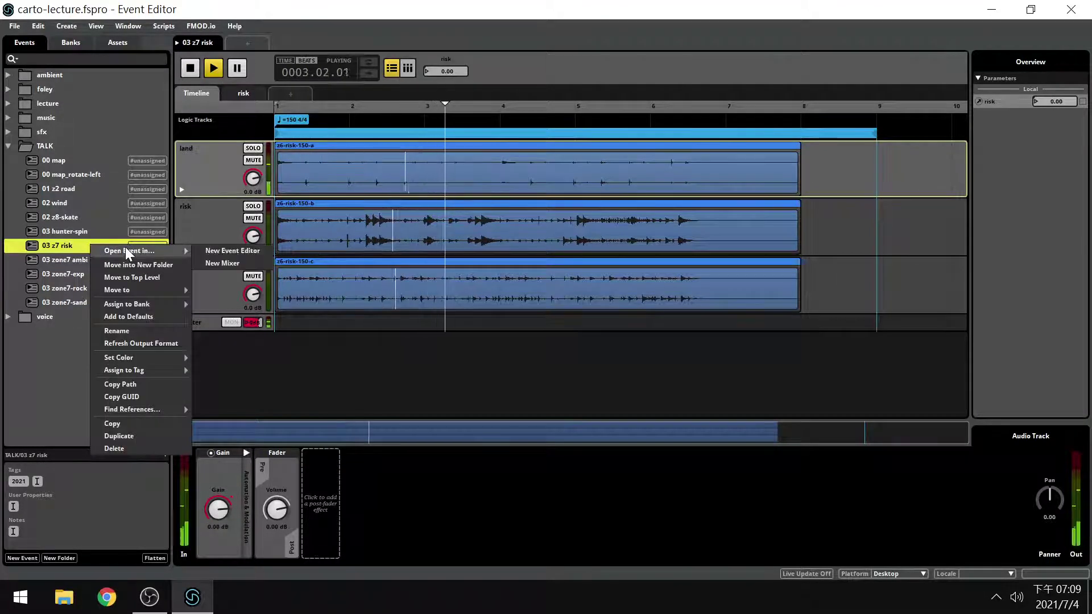
click(233, 251)
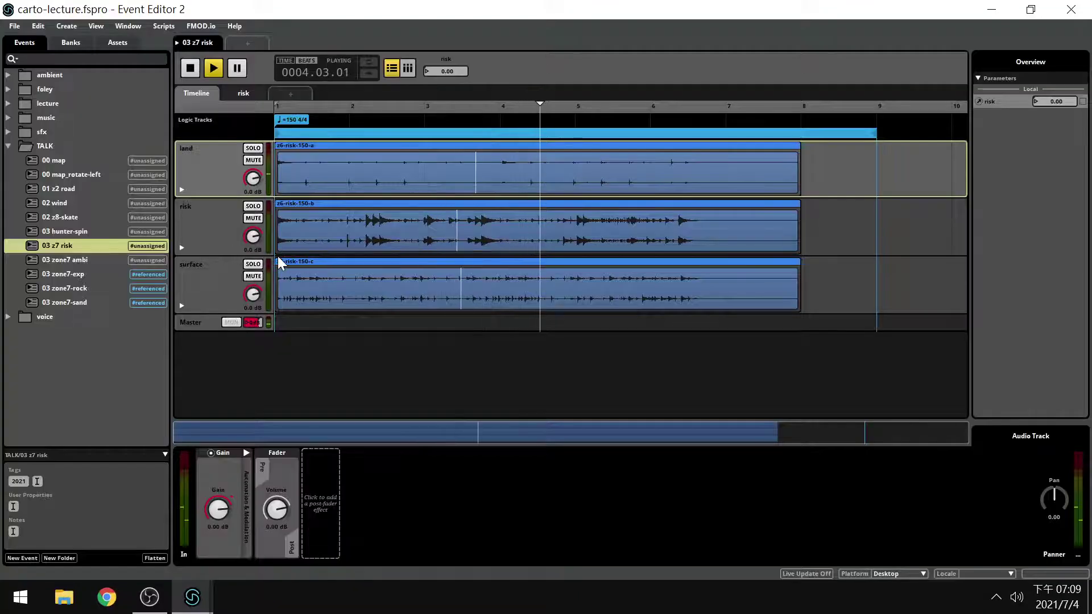
click(83, 263)
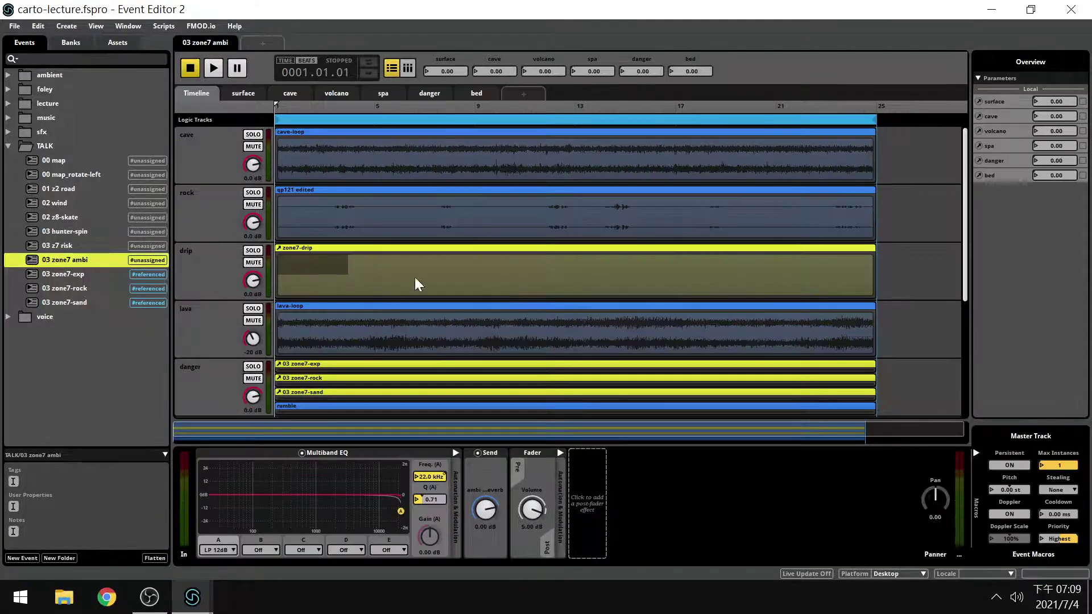
click(215, 74)
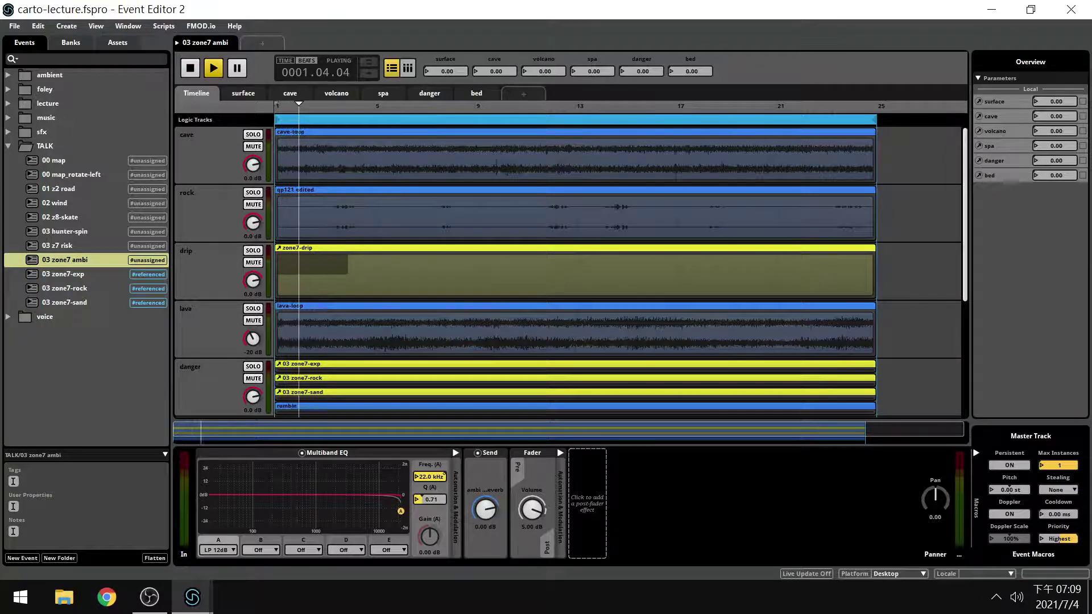
drag(552, 71, 555, 66)
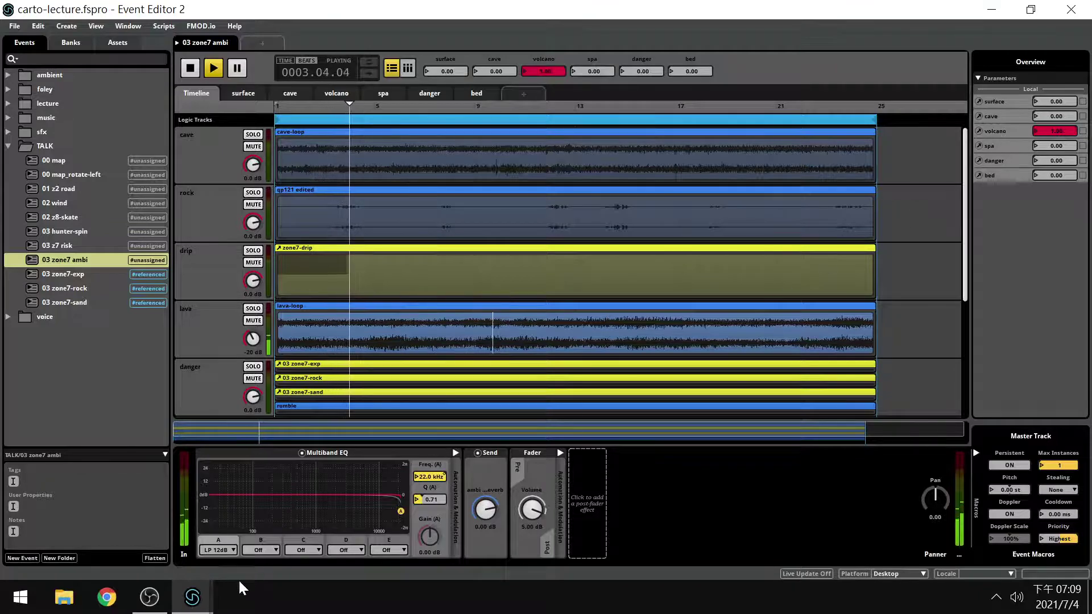
Return to the first Event Editor window and set the risk parameter of 03 z7 risk to 1.00
mouse_move(210, 602)
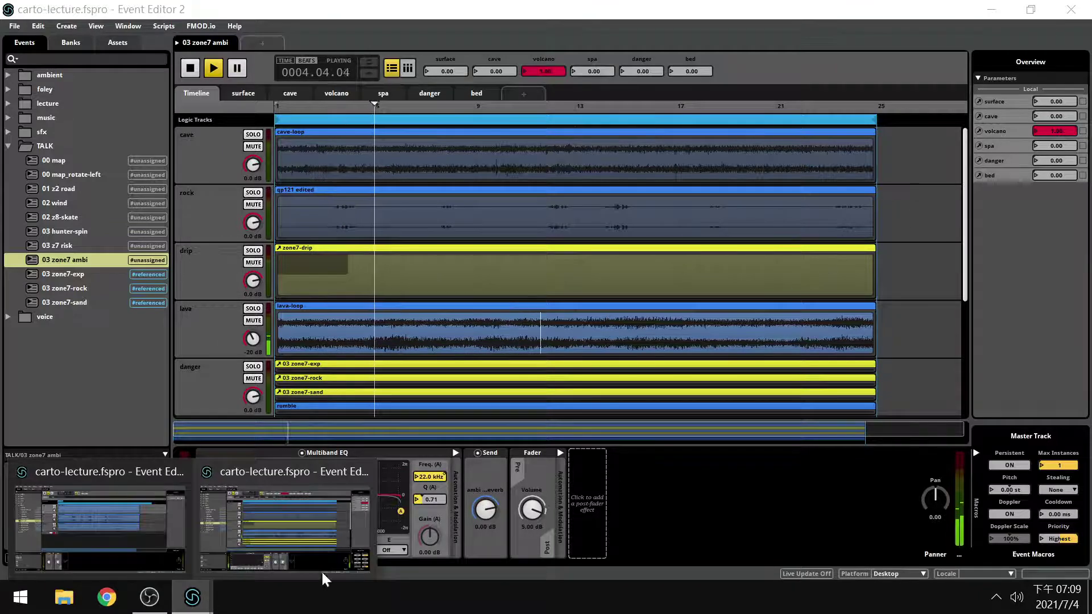
mouse_move(179, 527)
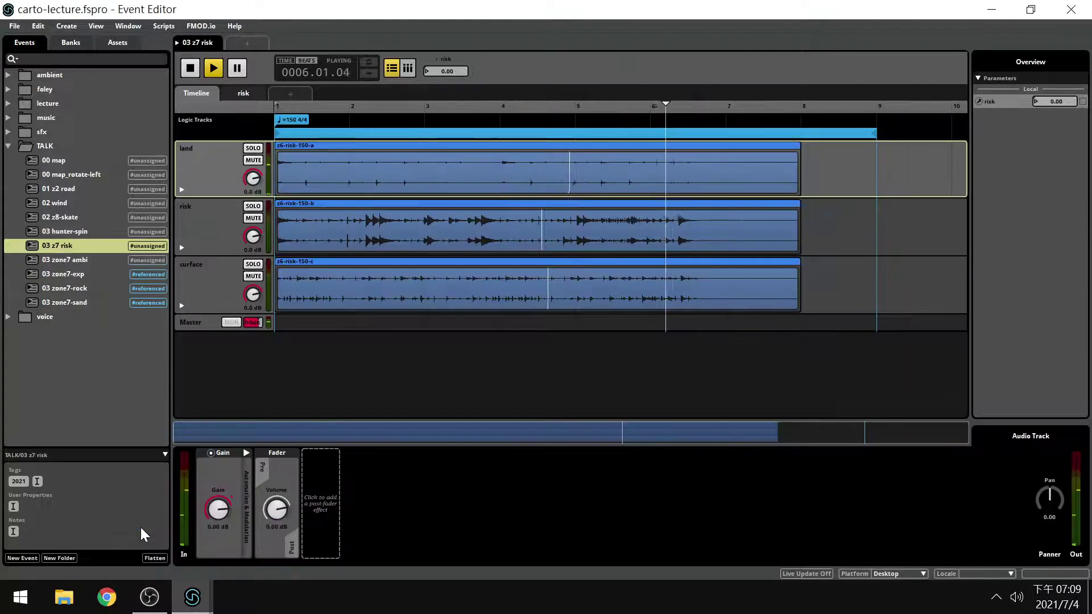
click(140, 527)
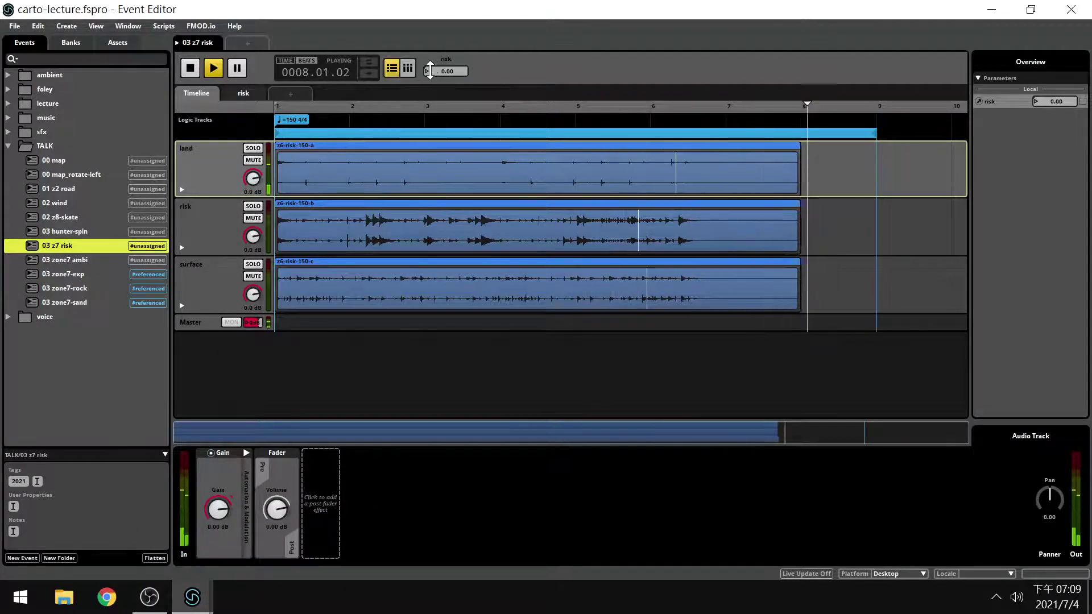
double_click(431, 71)
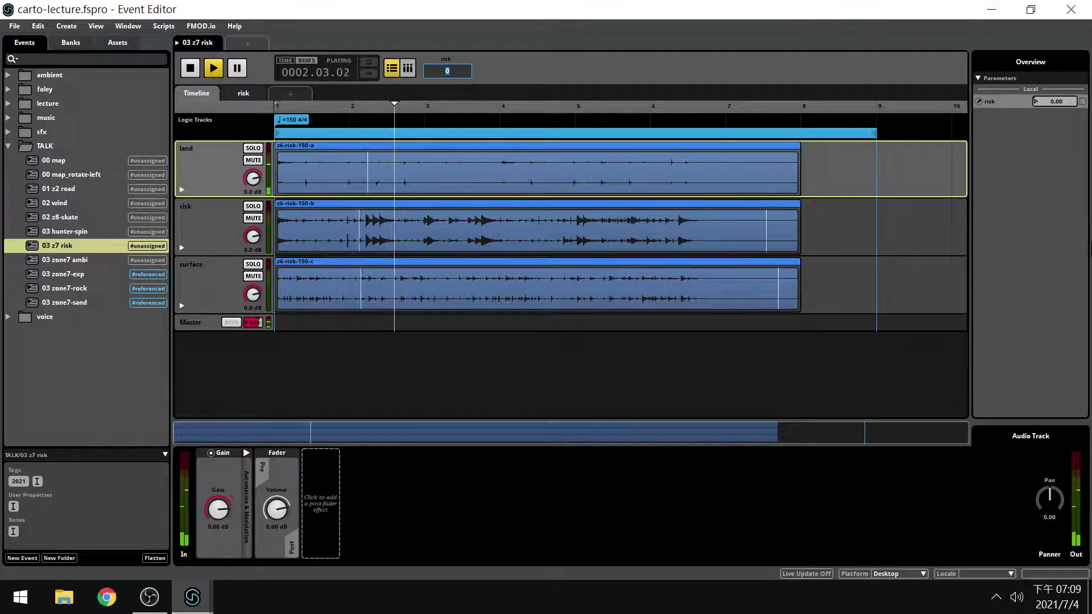
text(100)
key(Return)
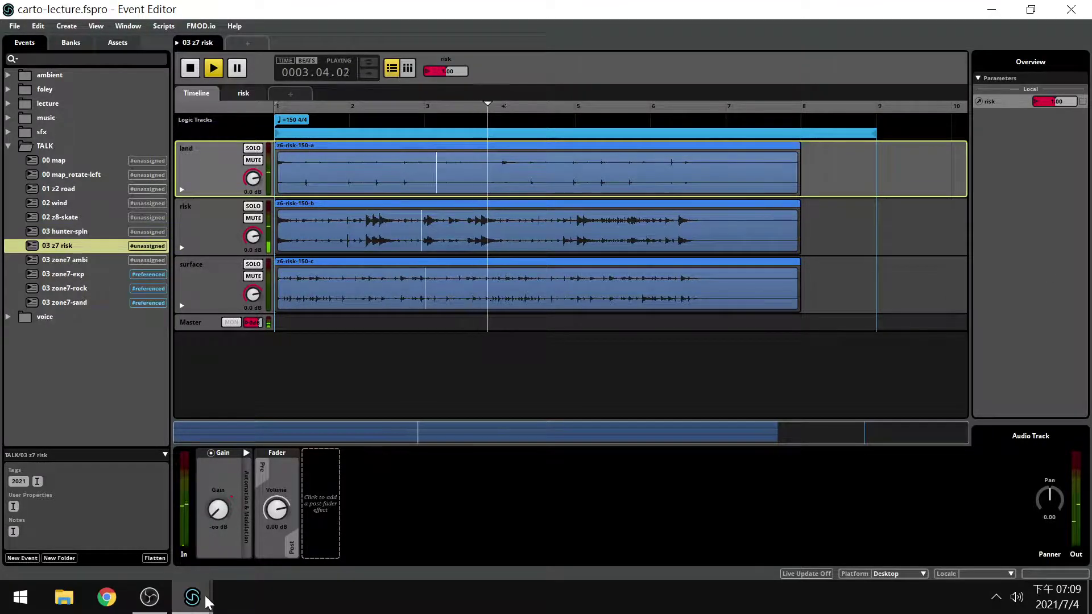
Switch to the second Event Editor window, set the danger parameter to 1.00 and show the danger track
mouse_move(197, 597)
click(279, 529)
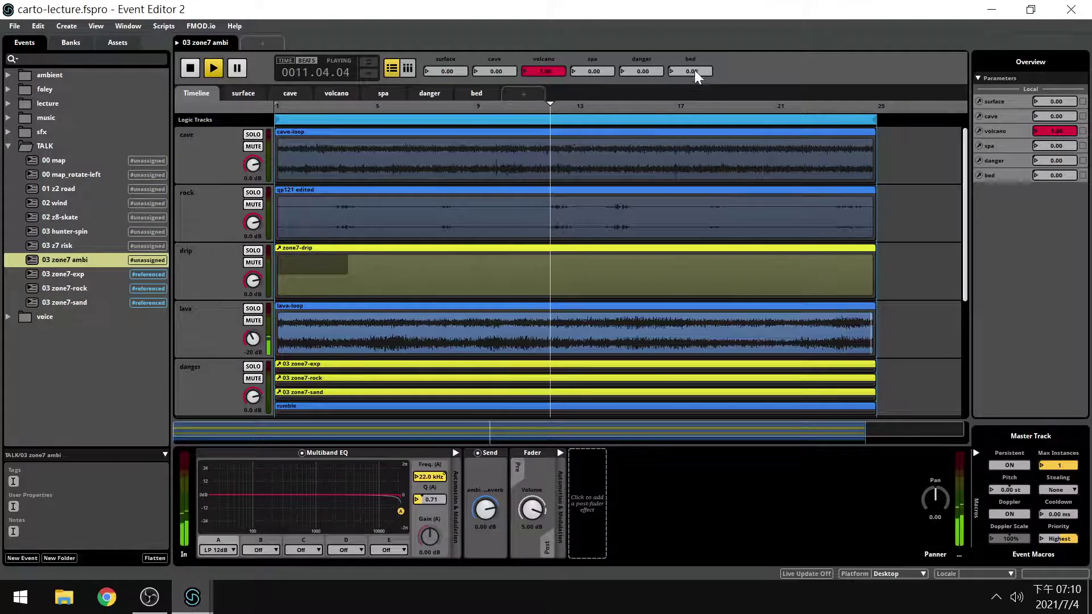
drag(647, 71, 646, 63)
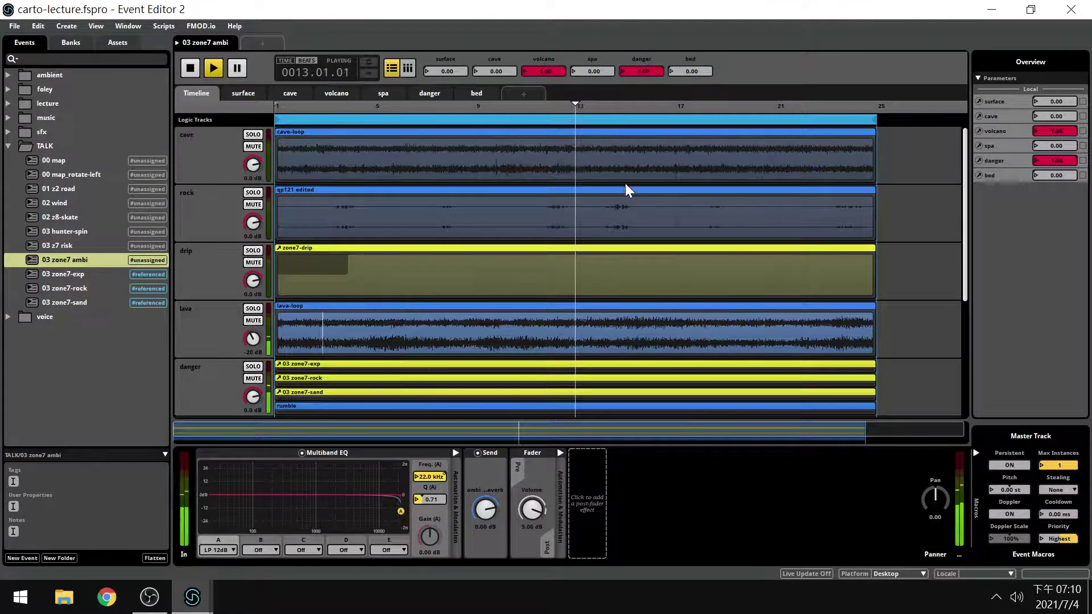
scroll(731, 243, down, 1)
scroll(731, 239, down, 1)
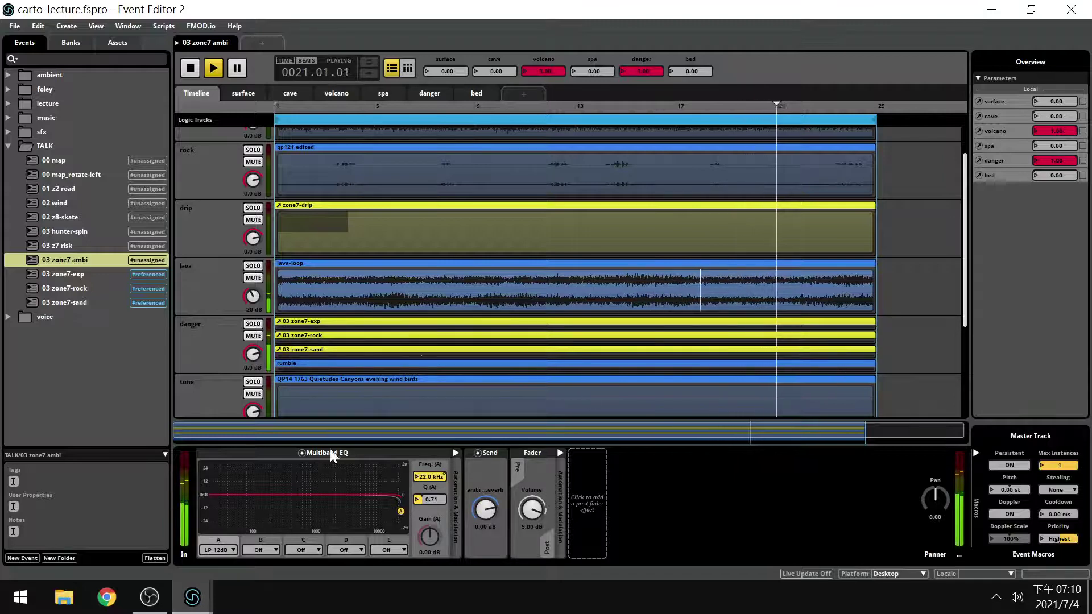
Switch back to the first Event Editor window and stop the 03 z7 risk event
click(197, 598)
click(148, 551)
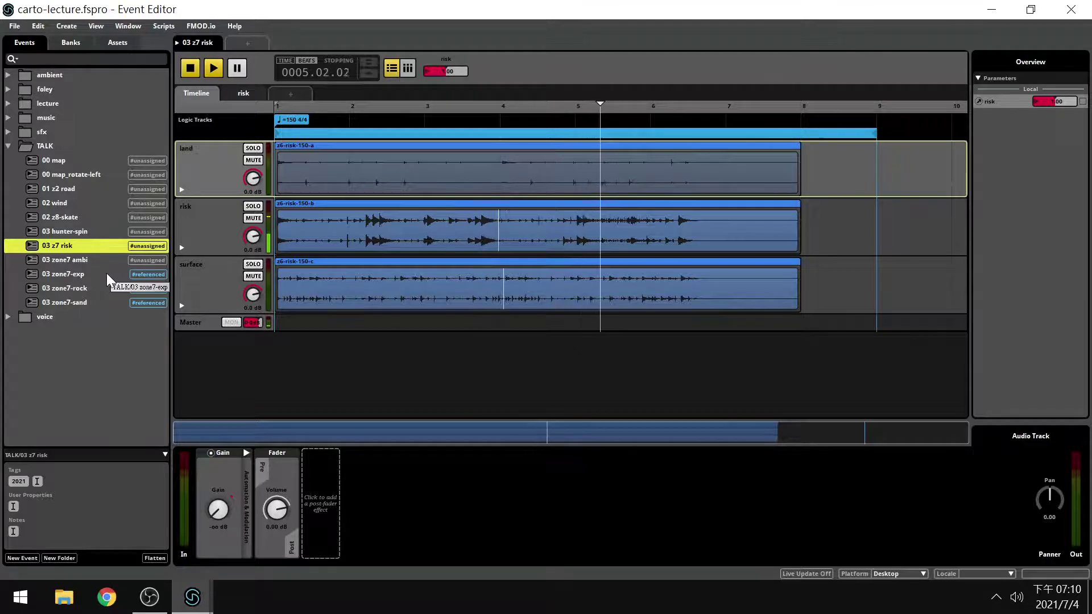
key(space)
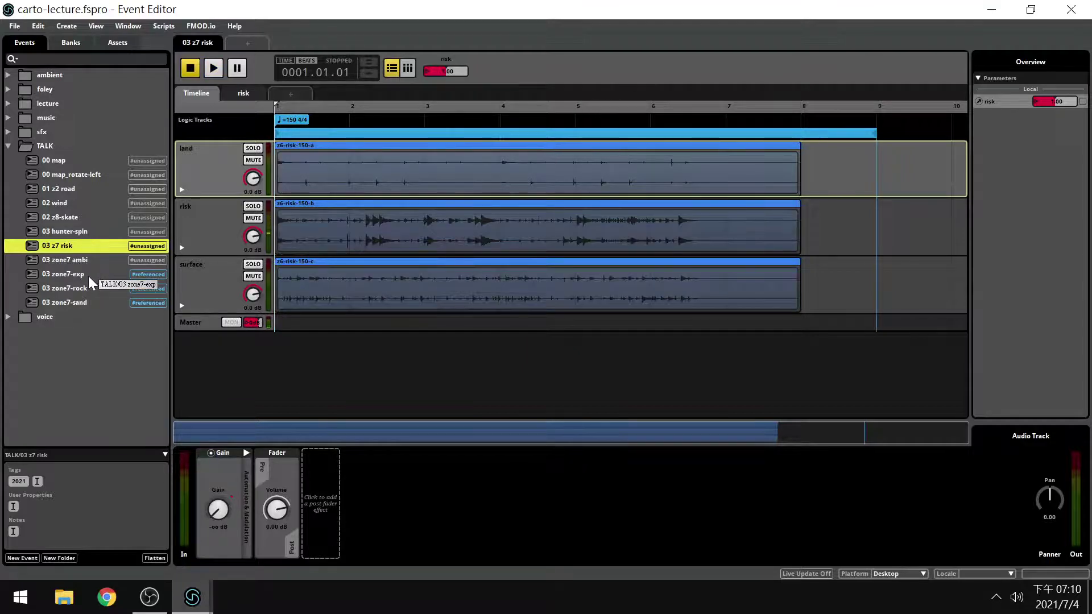
Audition the 03 zone7-exp event and the 03 zone7-rock event
click(91, 273)
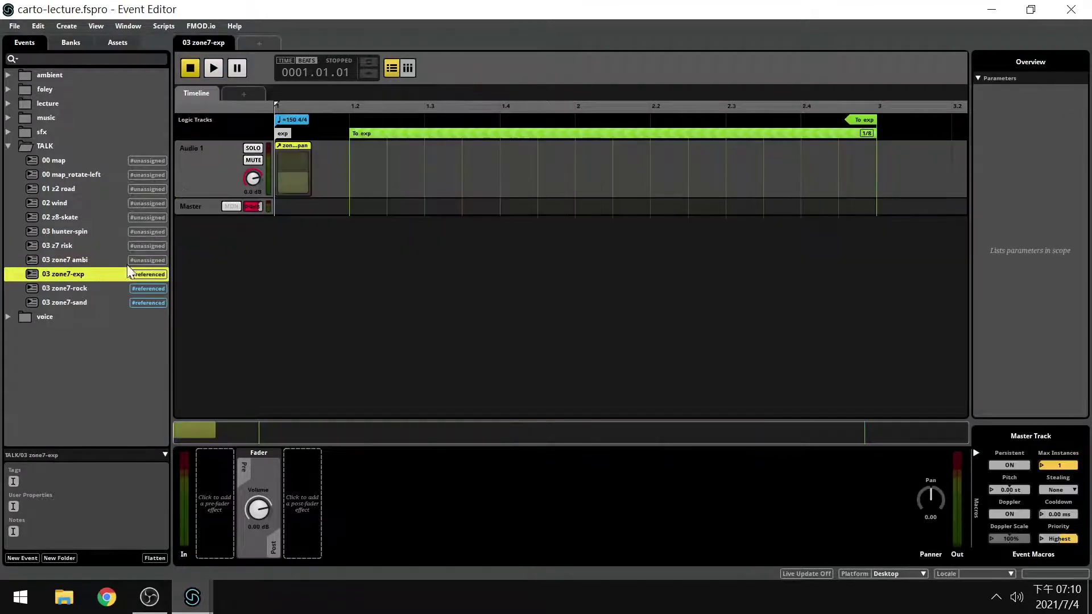
key(space)
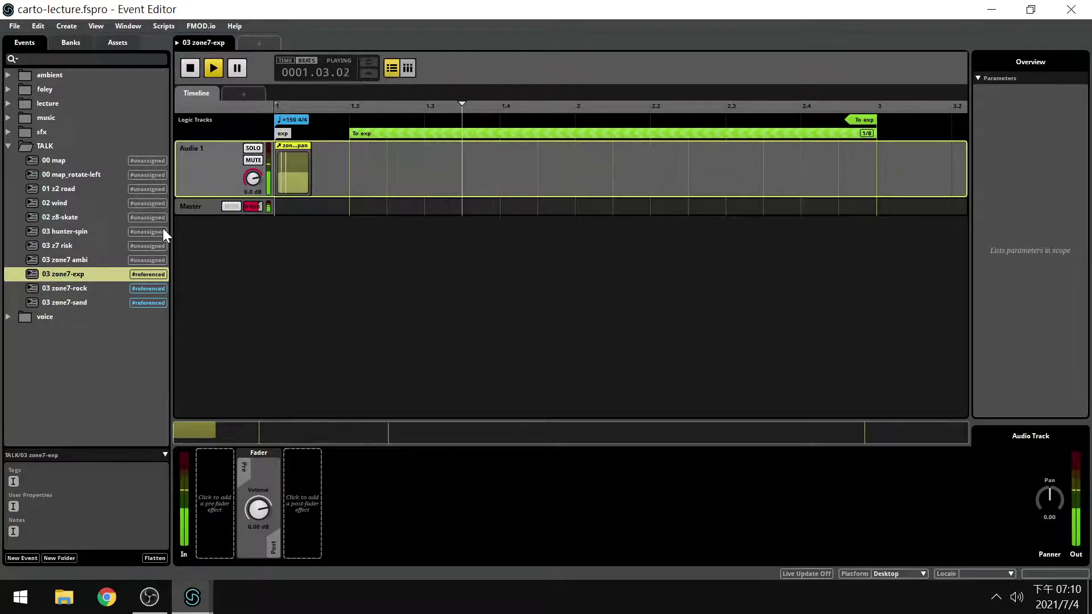
click(85, 291)
click(204, 172)
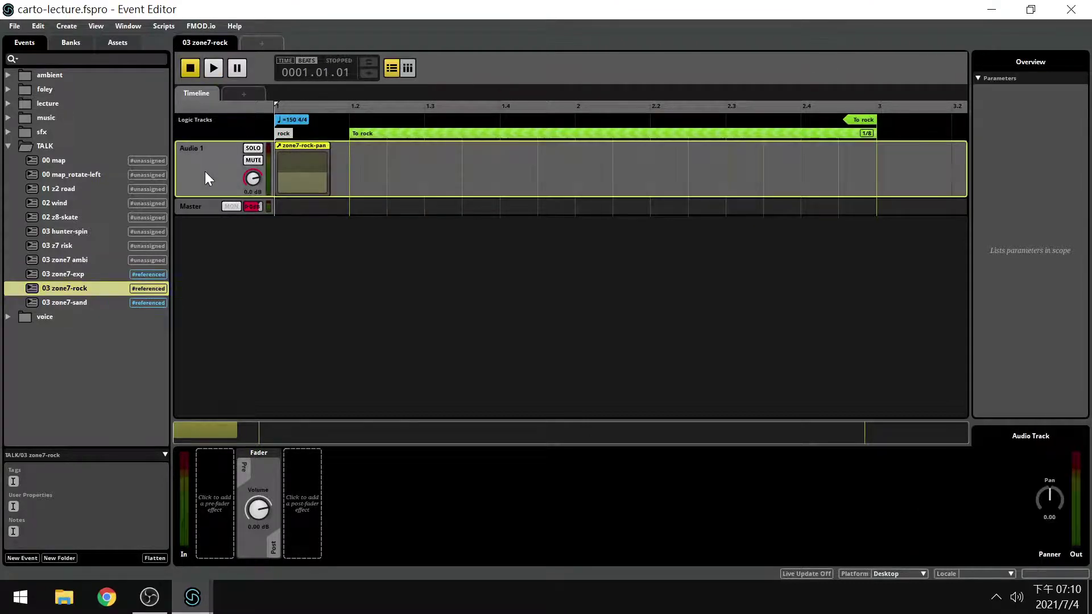
key(space)
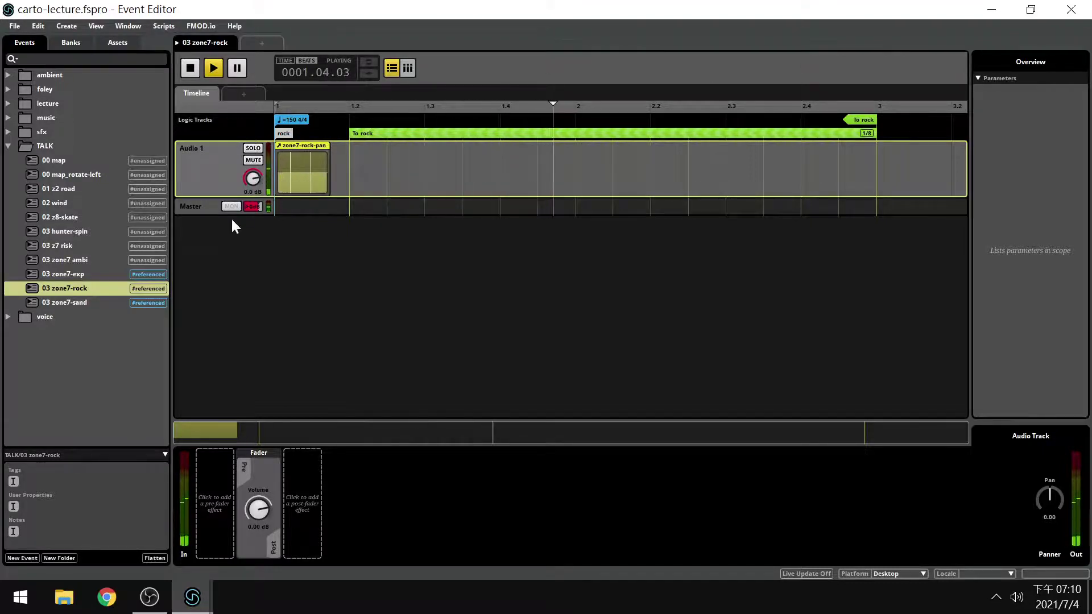
Open the 03 zone7-sand event, audition it with the Audio 1 track selected and stop it
click(87, 302)
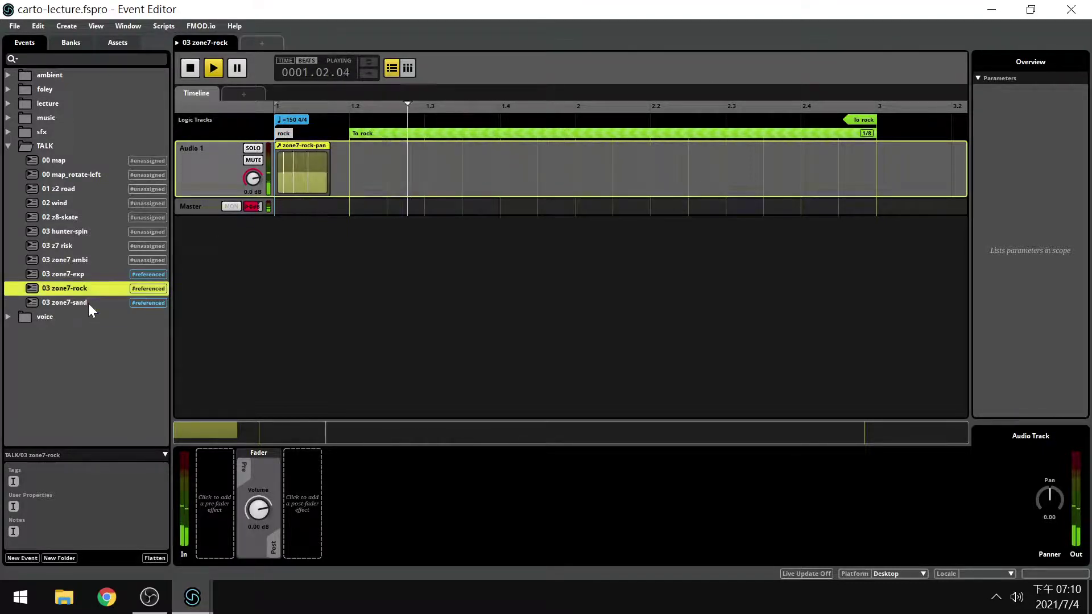
click(213, 190)
key(space)
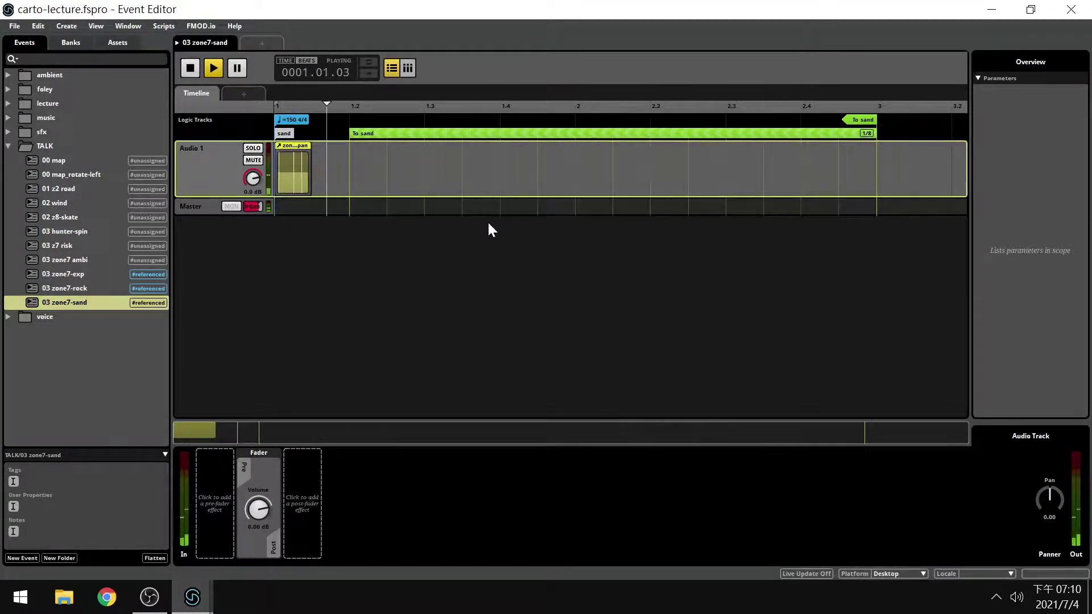
key(space)
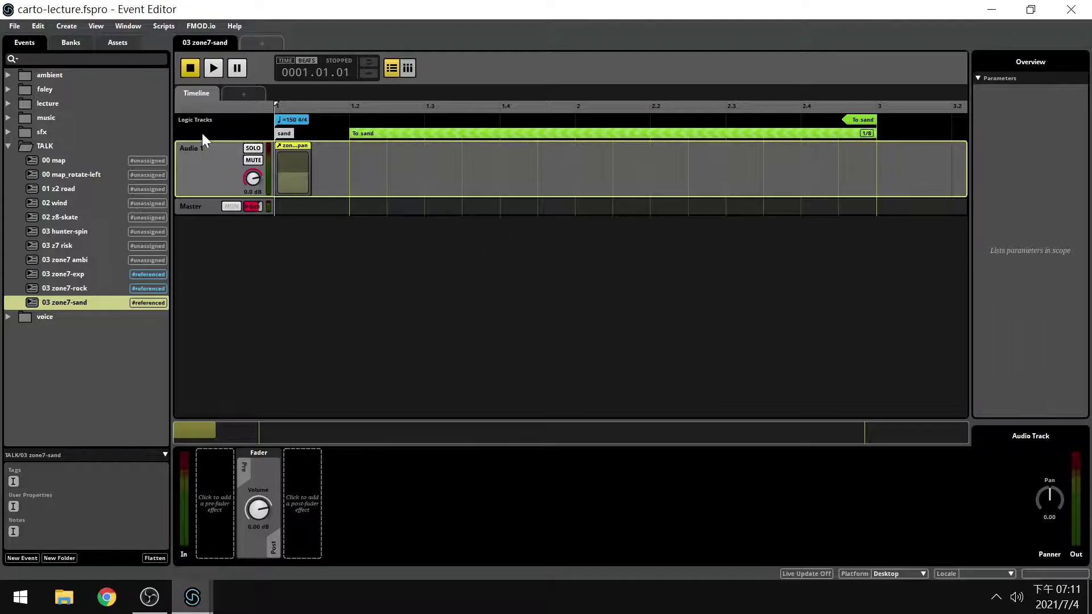
Examine the encoding and sample rate settings of voice/0a.wav in the Audio Bin, and close that window
click(133, 26)
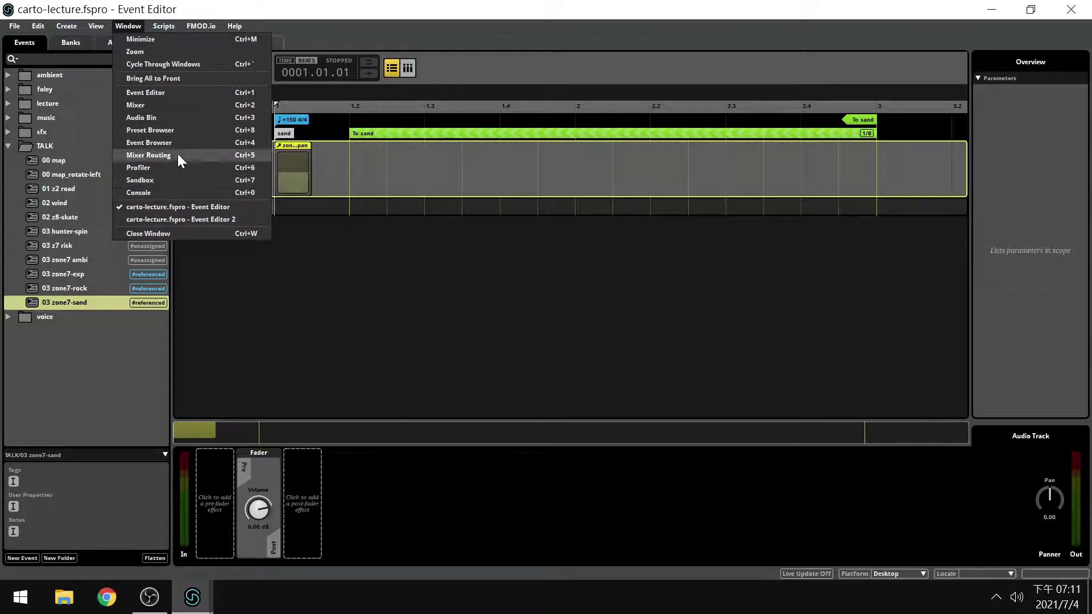
click(198, 117)
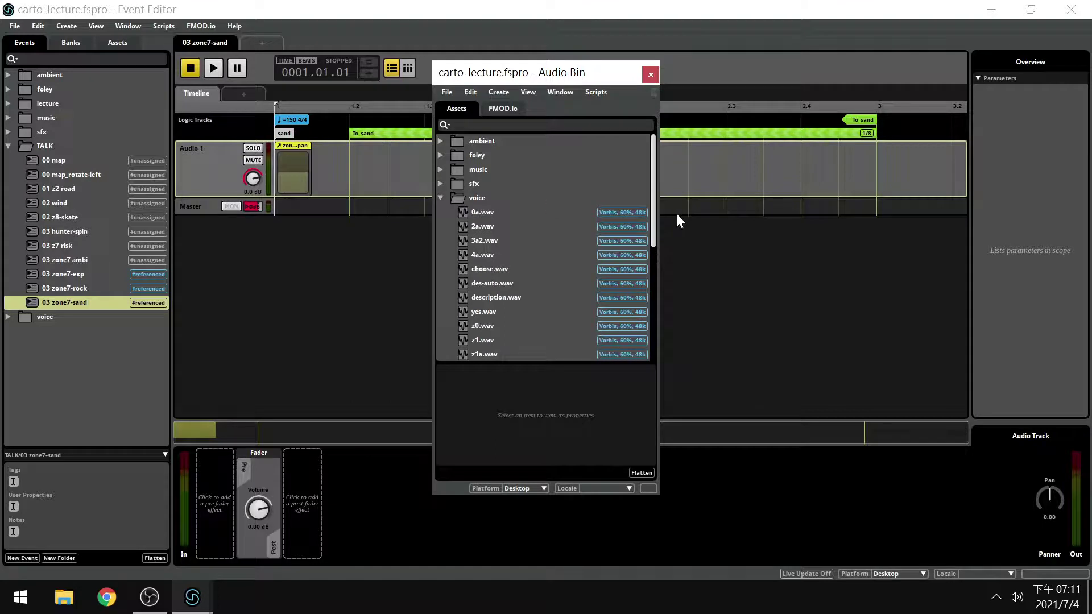
click(613, 212)
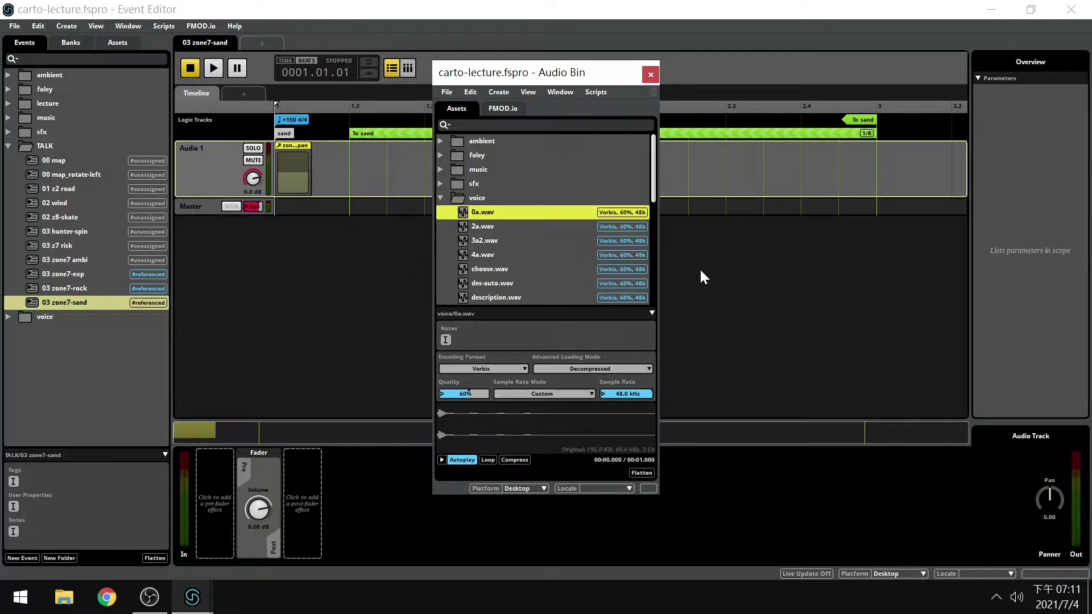
click(651, 75)
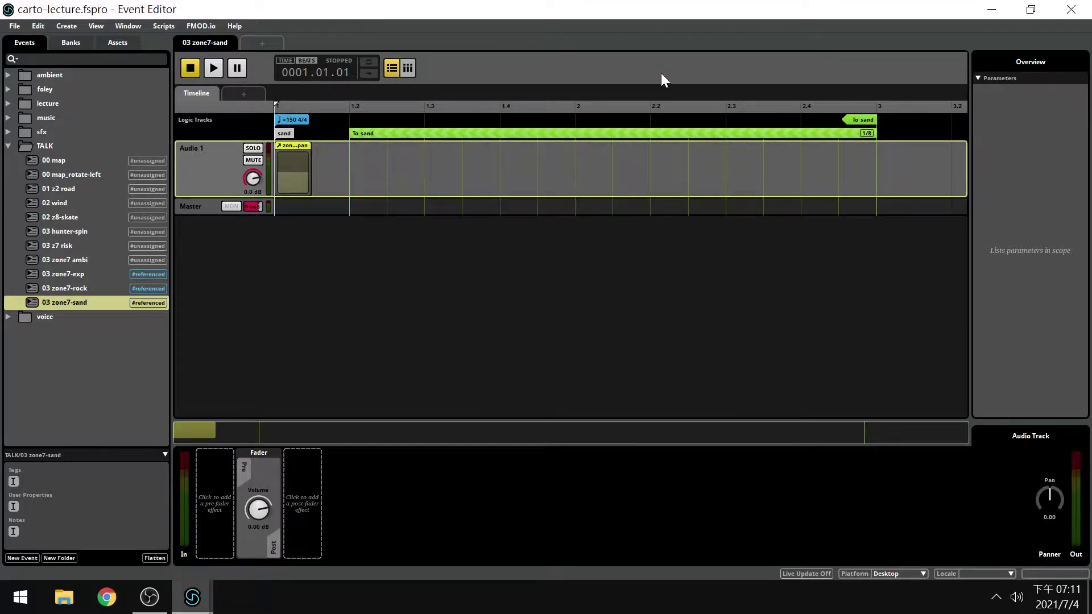